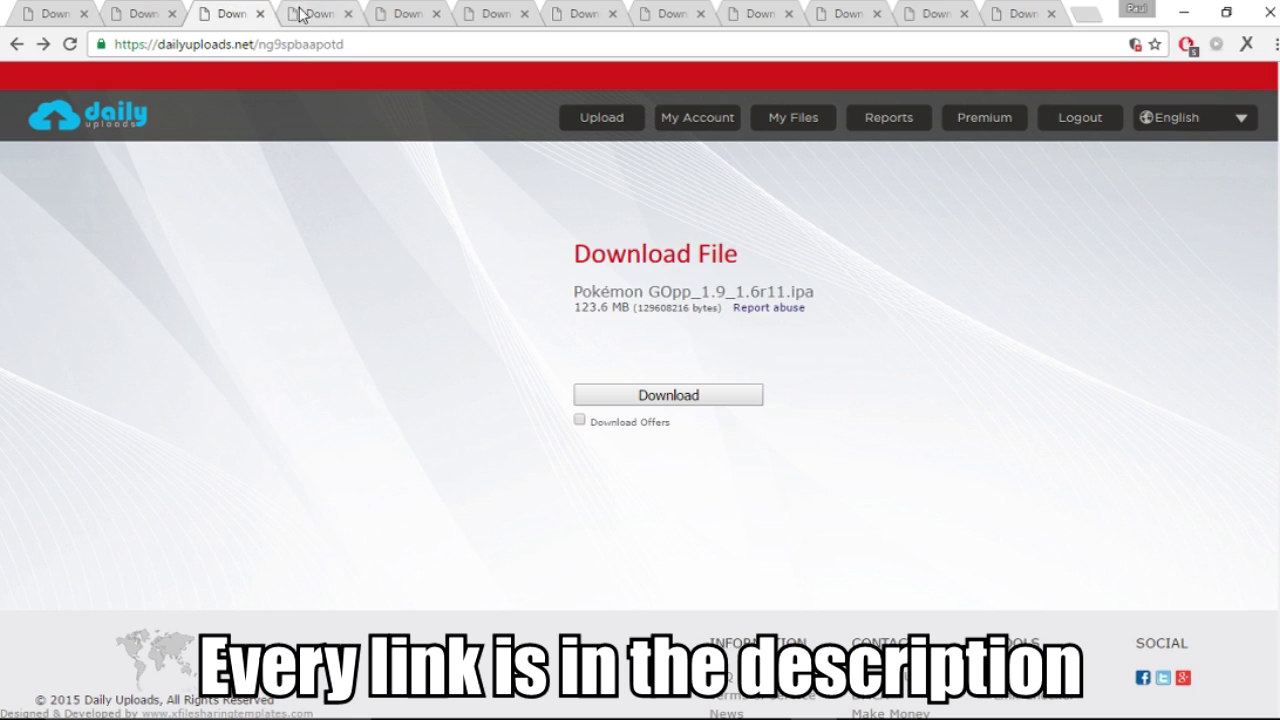
Start downloading SnapchatPlus-v9.40.1.ipa from Daily Uploads with Download Offers turned off.
{"action": "left_click", "coordinate": [297, 12]}
{"action": "left_click", "coordinate": [32, 10]}
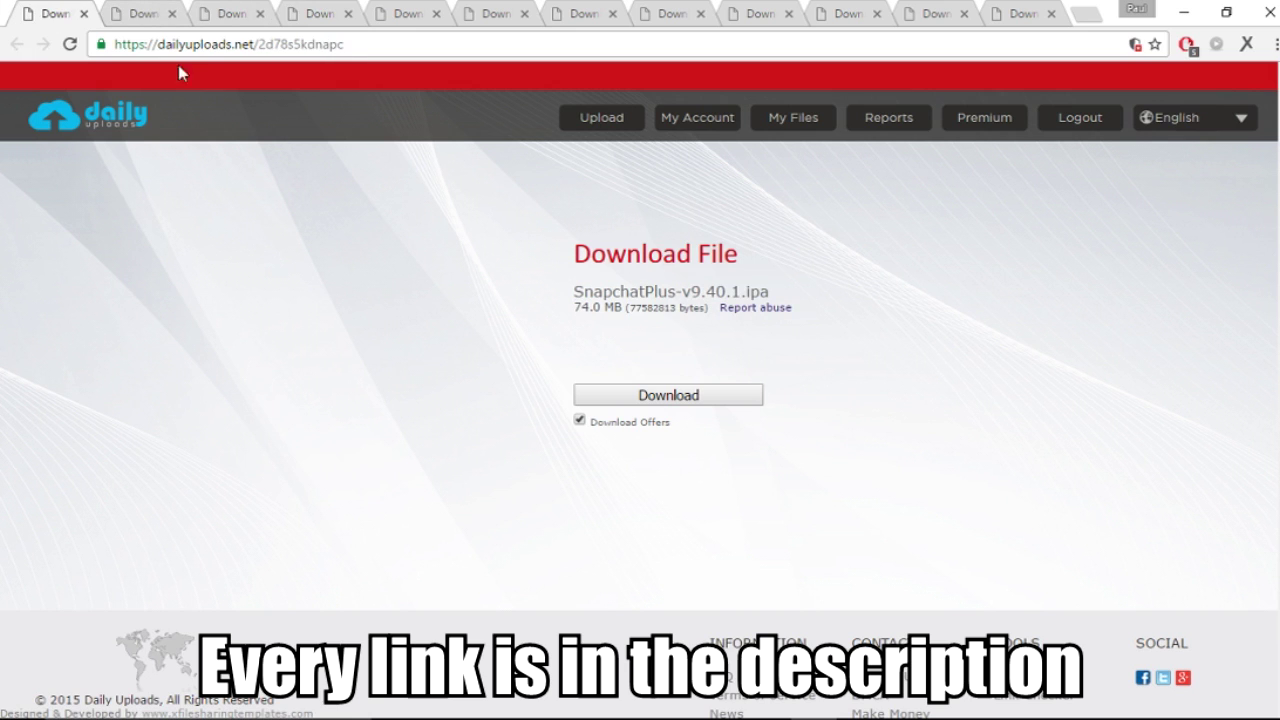
{"action": "left_click", "coordinate": [579, 421]}
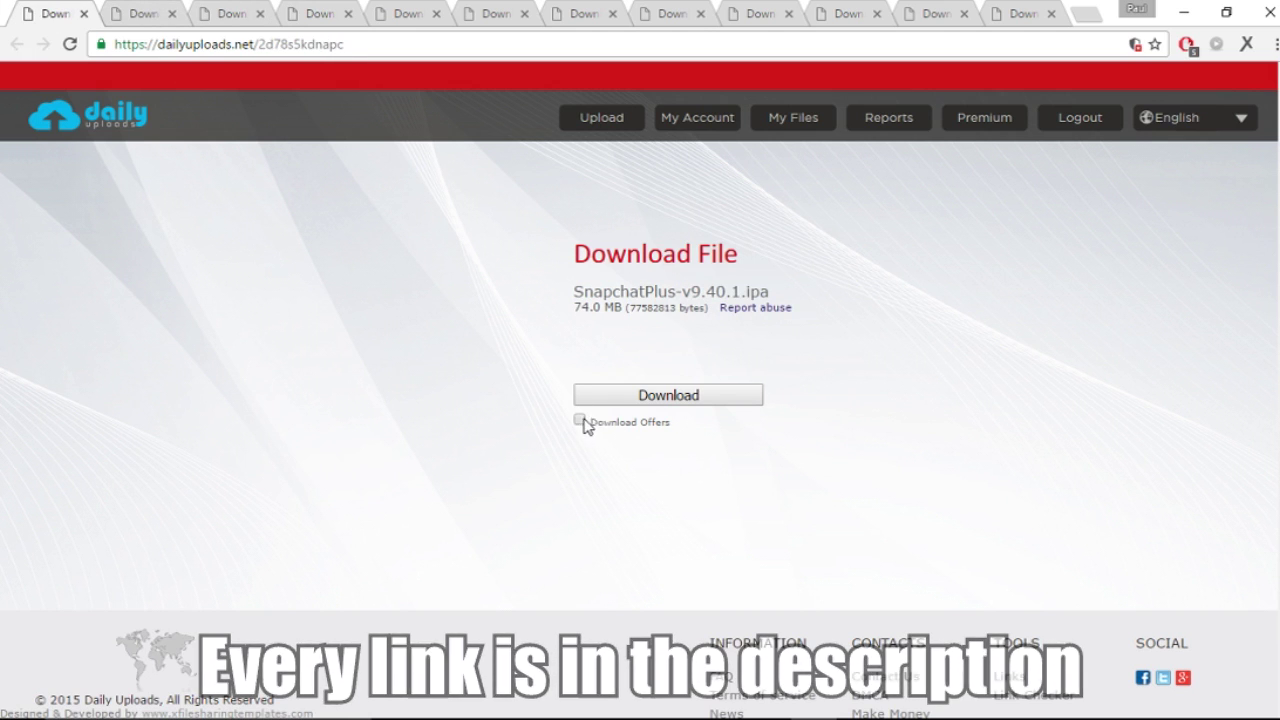
{"action": "left_click", "coordinate": [714, 397]}
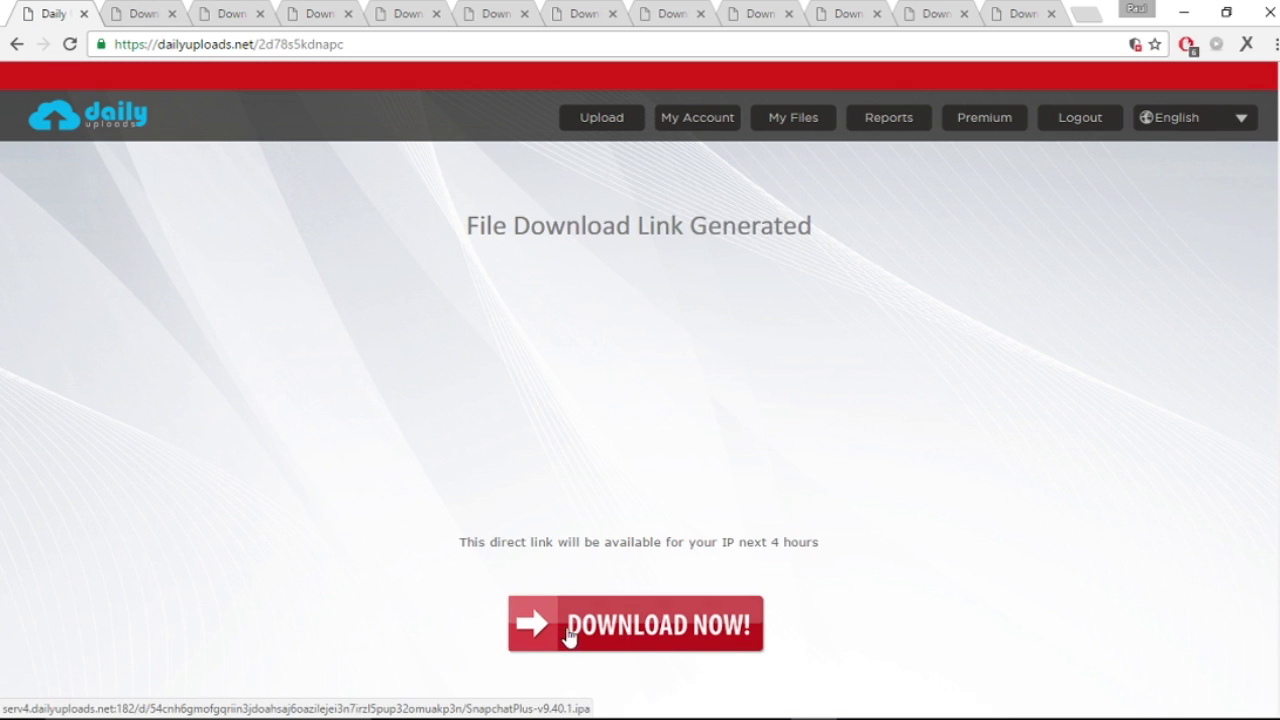
{"action": "left_click", "coordinate": [654, 642]}
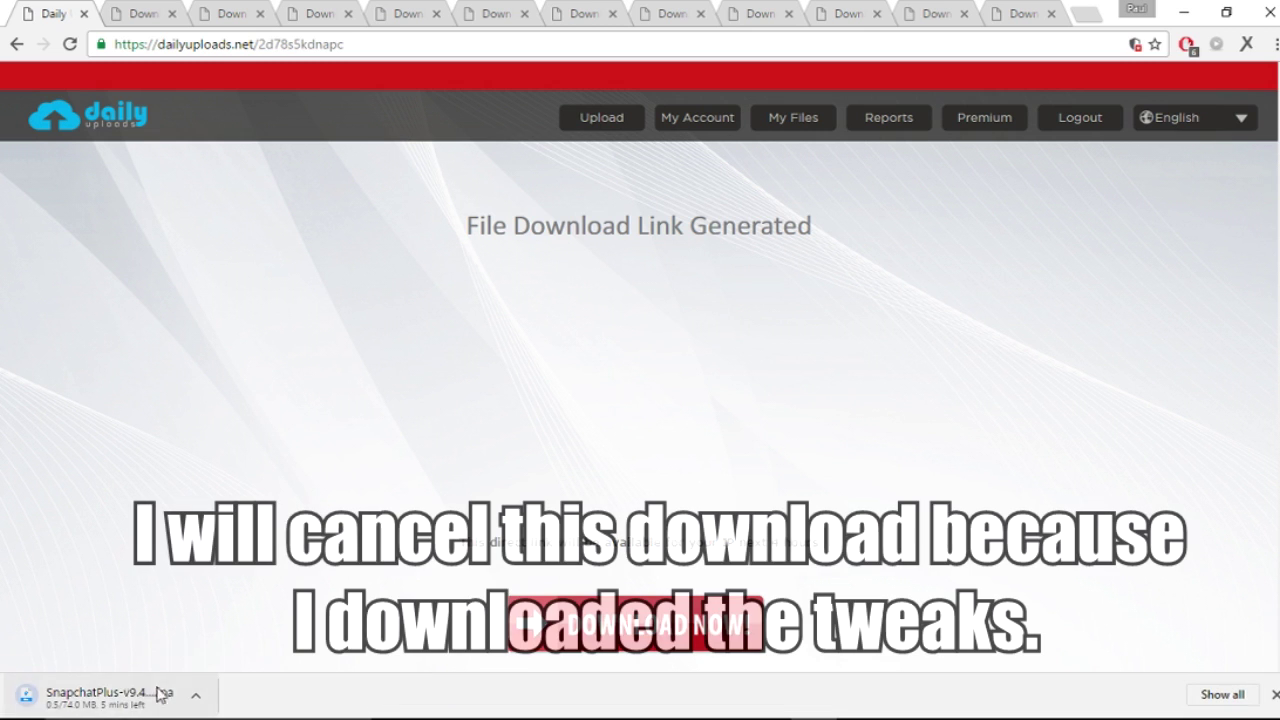
Cancel the SnapchatPlus download and dismiss the browser's download bar.
{"action": "left_click", "coordinate": [198, 695]}
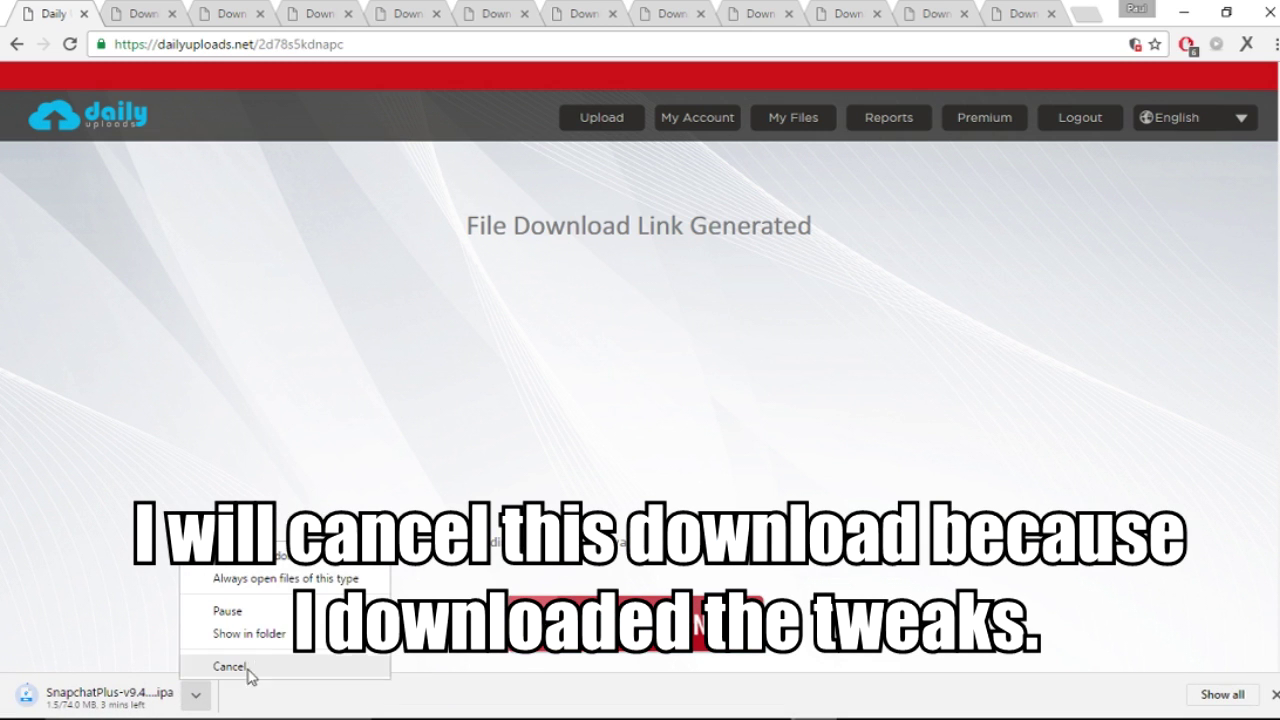
{"action": "left_click", "coordinate": [231, 666]}
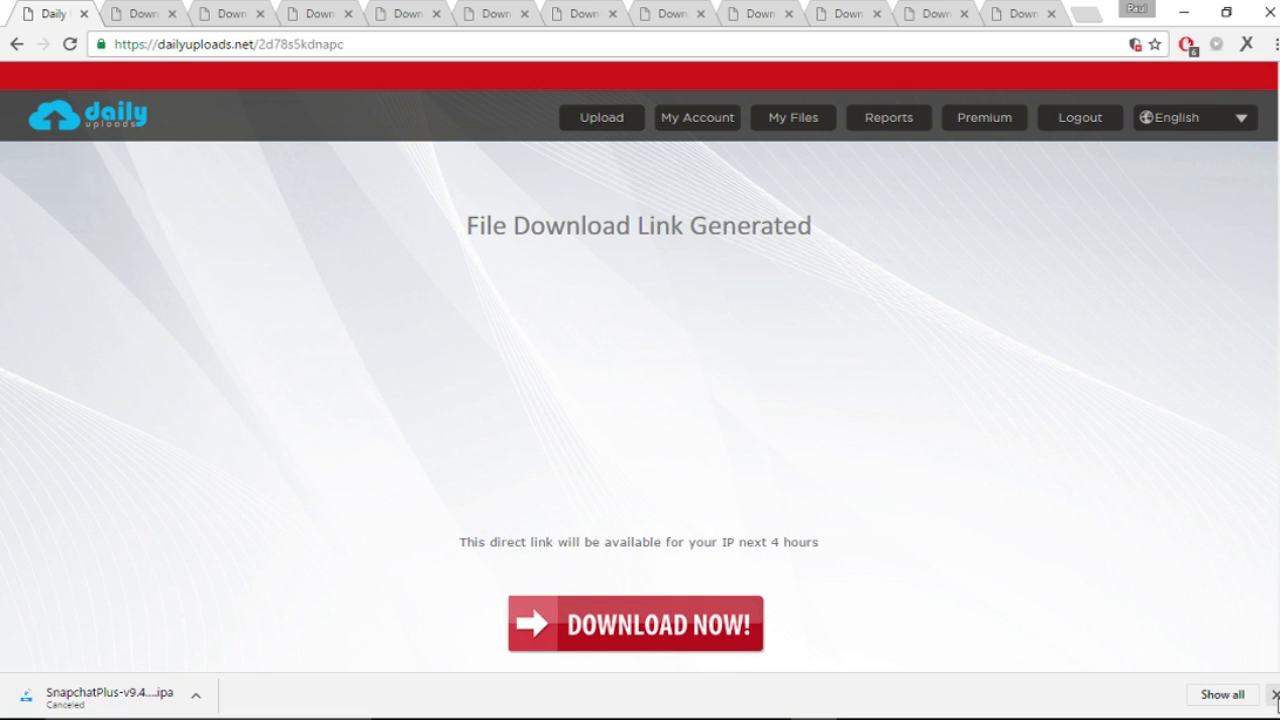
{"action": "left_click", "coordinate": [1274, 694]}
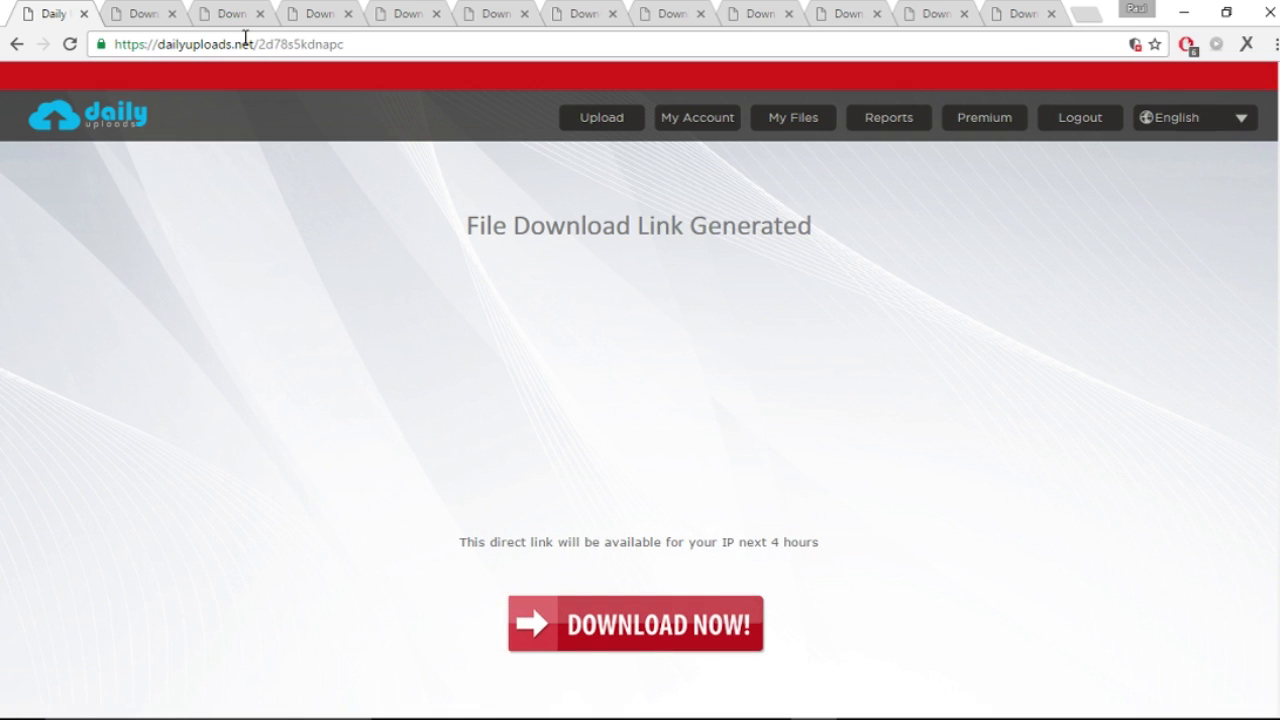
Close all the Daily Uploads download pages so that only the desktop remains.
{"action": "left_click", "coordinate": [84, 15]}
{"action": "left_click", "coordinate": [80, 15]}
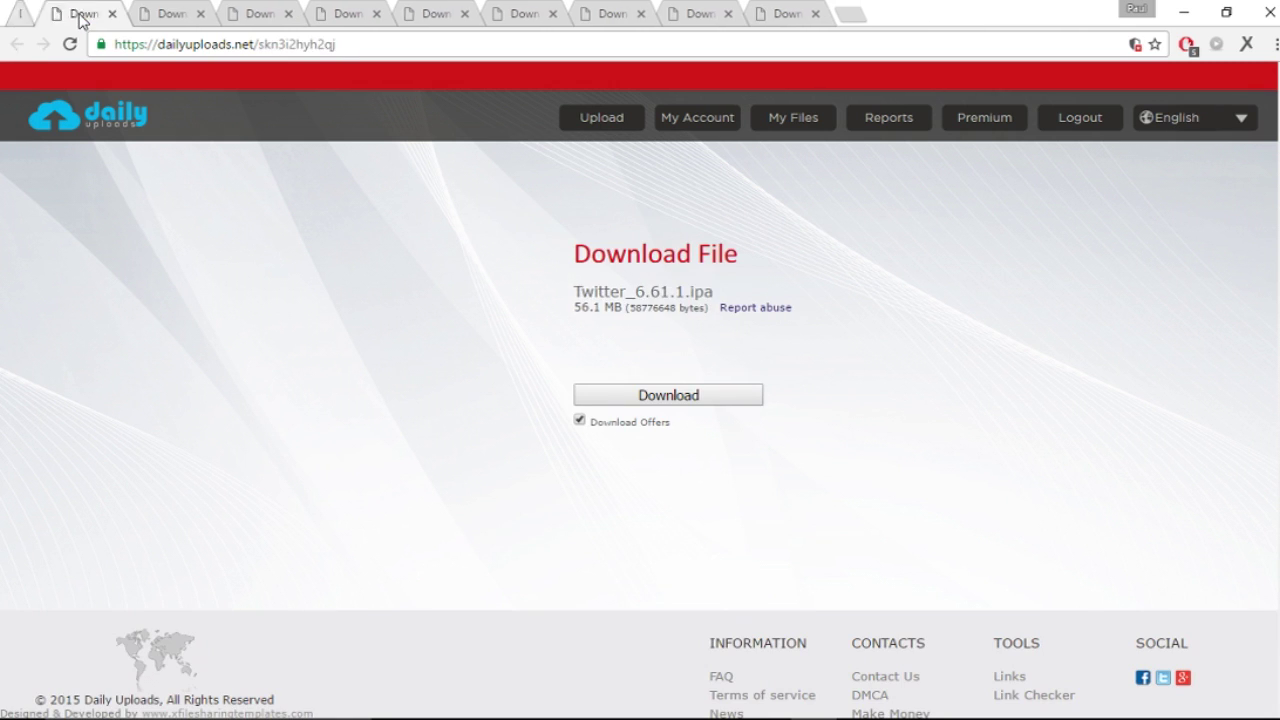
{"action": "left_click", "coordinate": [80, 15]}
{"action": "left_click", "coordinate": [80, 15]}
{"action": "left_click", "coordinate": [80, 15]}
{"action": "left_click", "coordinate": [82, 15]}
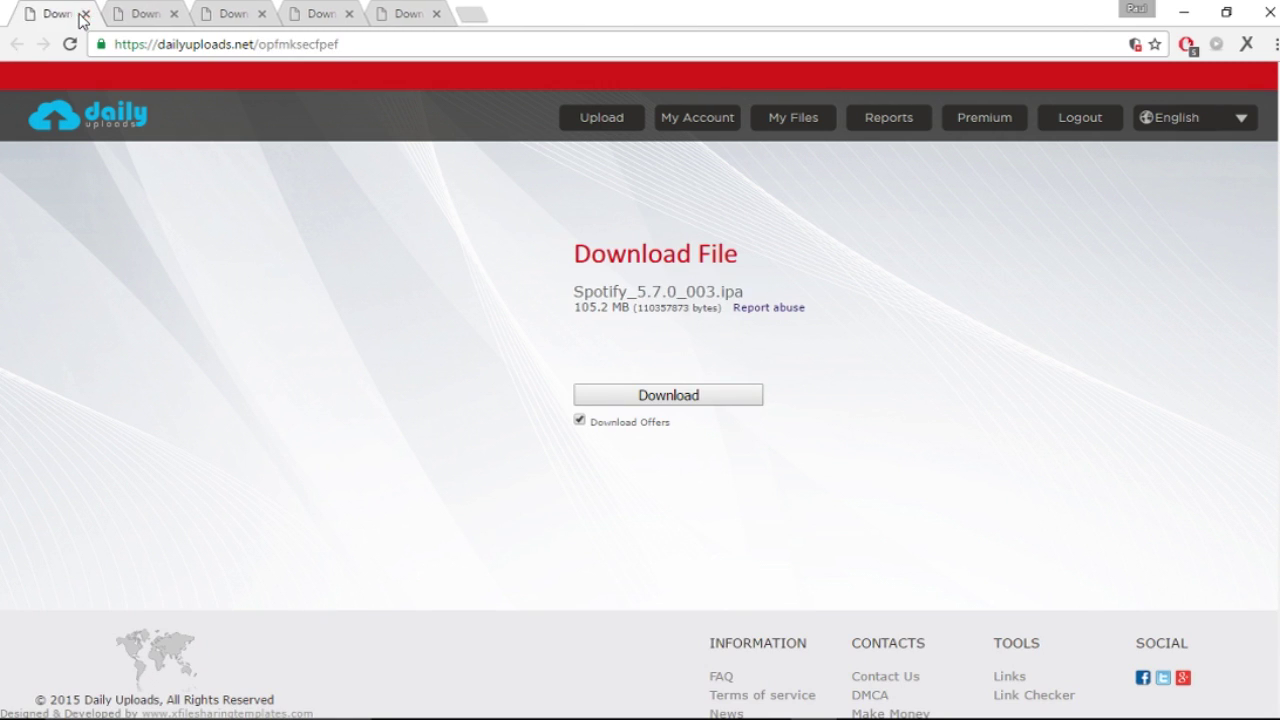
{"action": "left_click", "coordinate": [82, 15]}
{"action": "left_click", "coordinate": [82, 15]}
{"action": "left_click", "coordinate": [82, 15]}
{"action": "left_click", "coordinate": [82, 15]}
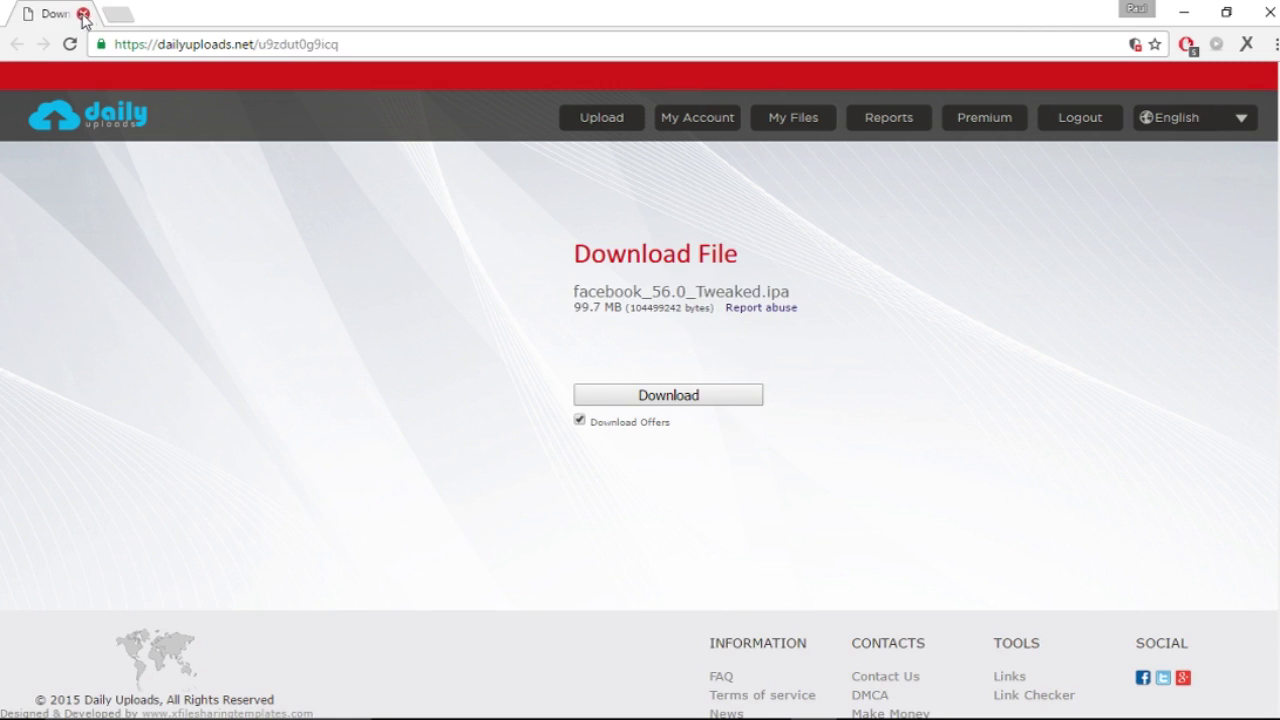
{"action": "left_click", "coordinate": [82, 15]}
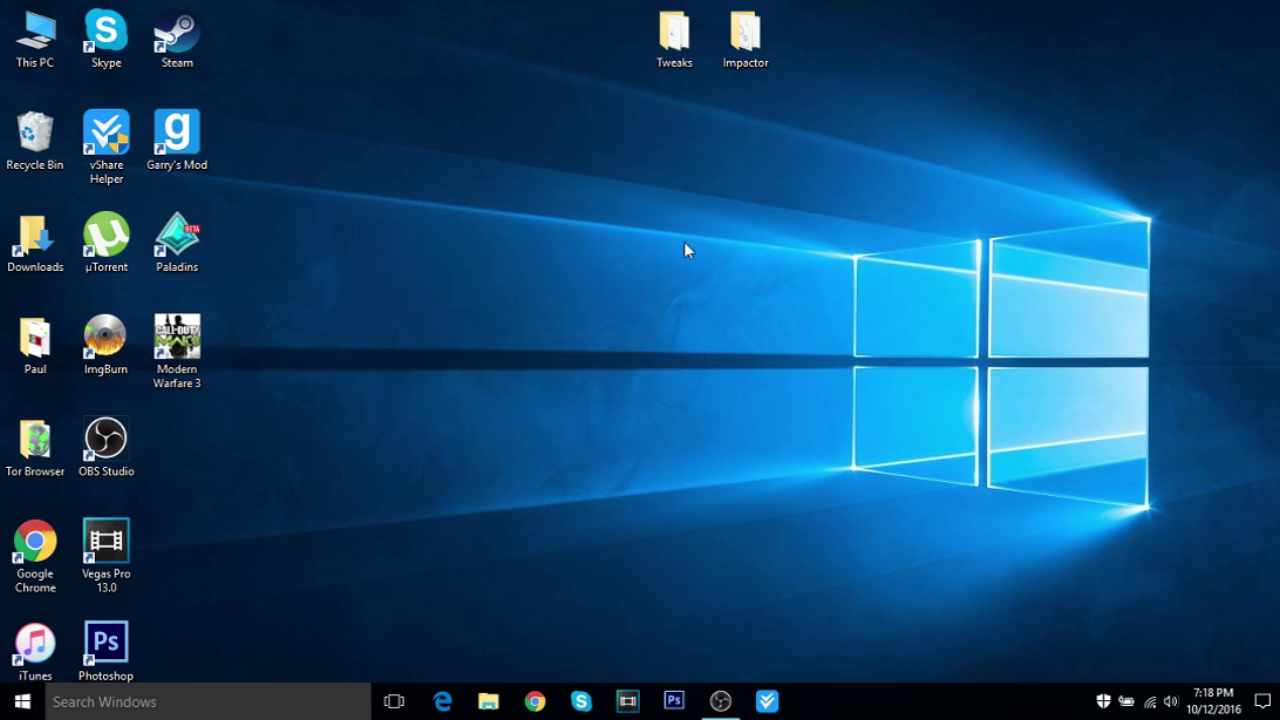
Open the Tweaks and Impactor desktop folders and tile them in the right half of the desktop, Tweaks above Impactor.
{"action": "double_click", "coordinate": [674, 35]}
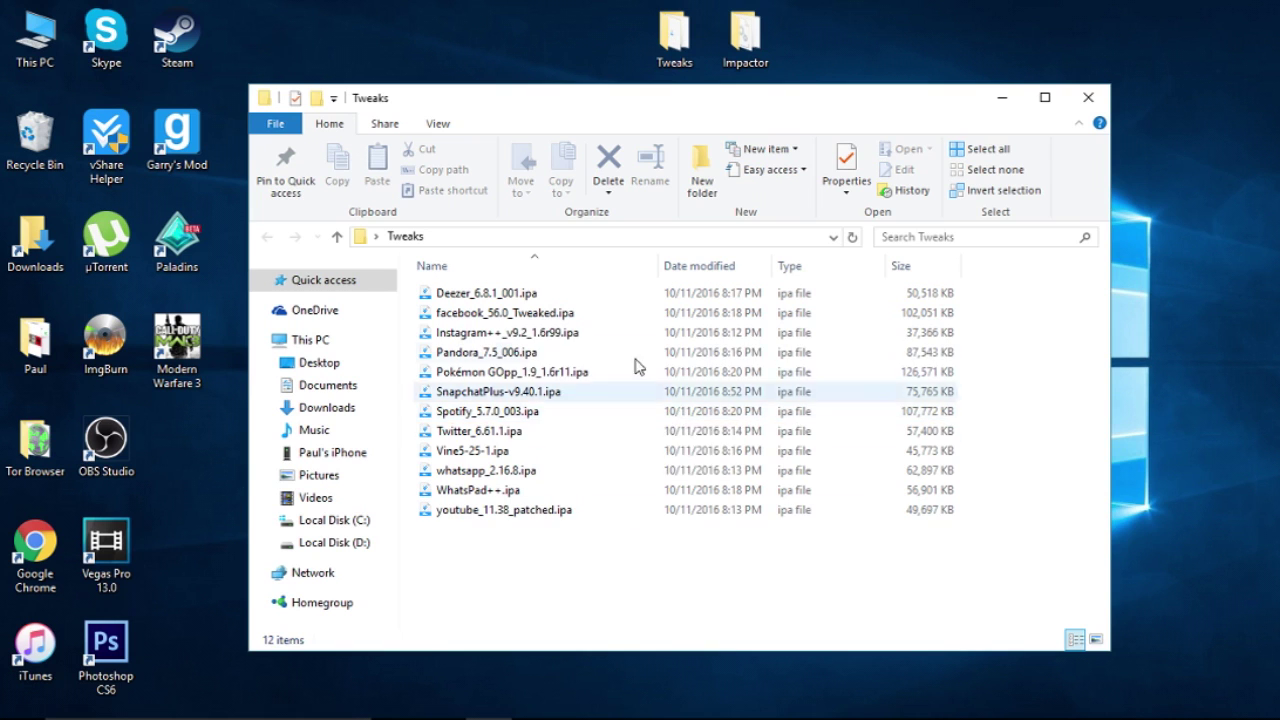
{"action": "double_click", "coordinate": [745, 35]}
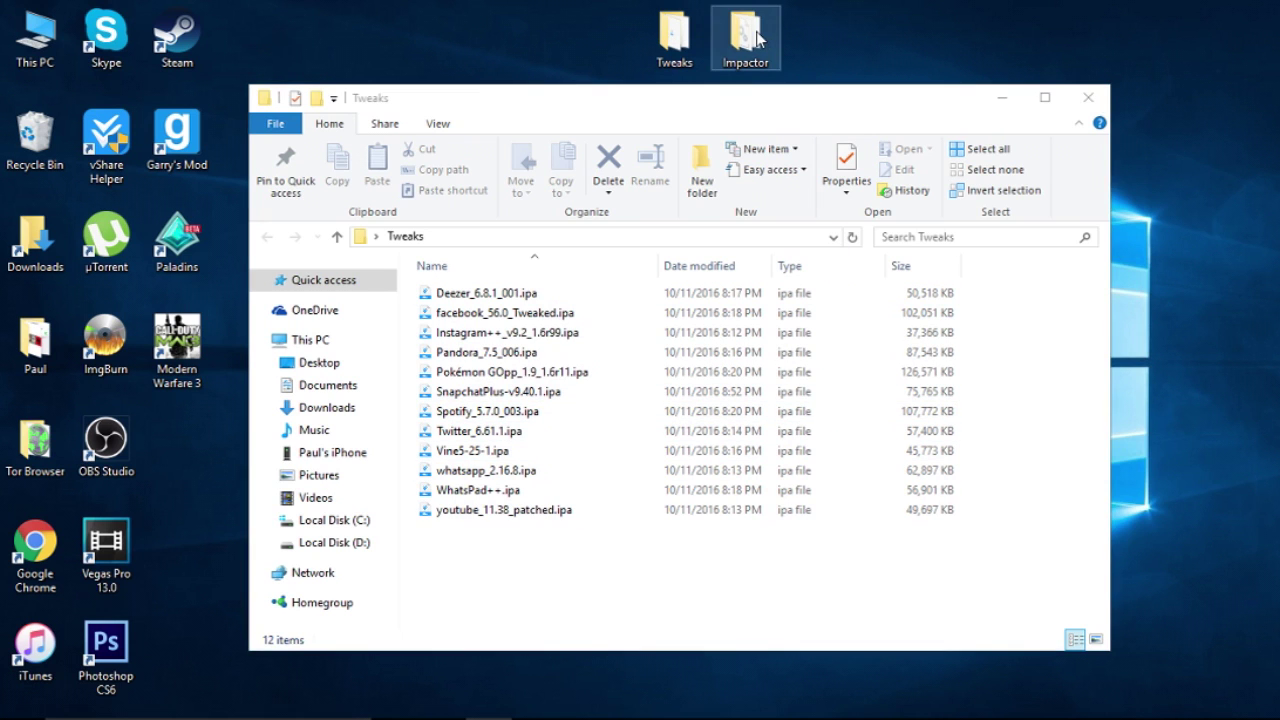
{"action": "left_click_drag", "start_coordinate": [736, 133], "coordinate": [1110, 387]}
{"action": "left_click_drag", "start_coordinate": [760, 97], "coordinate": [1279, 2]}
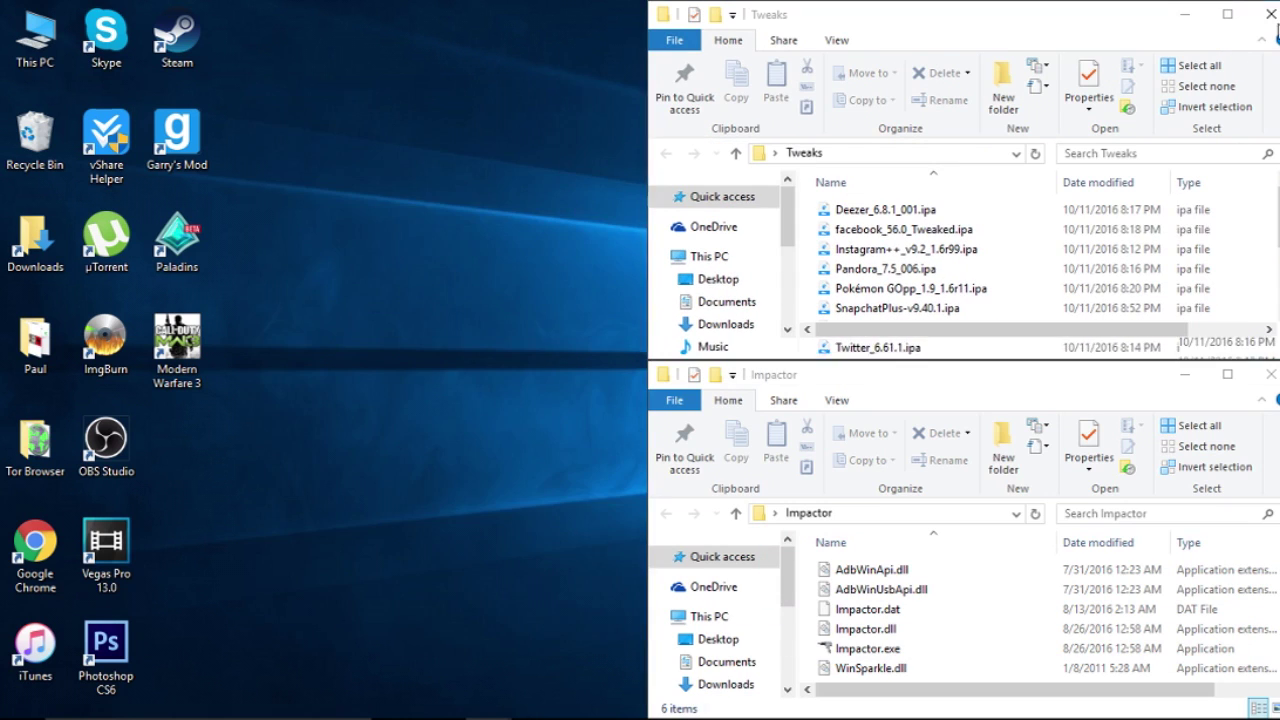
{"action": "left_click", "coordinate": [950, 346]}
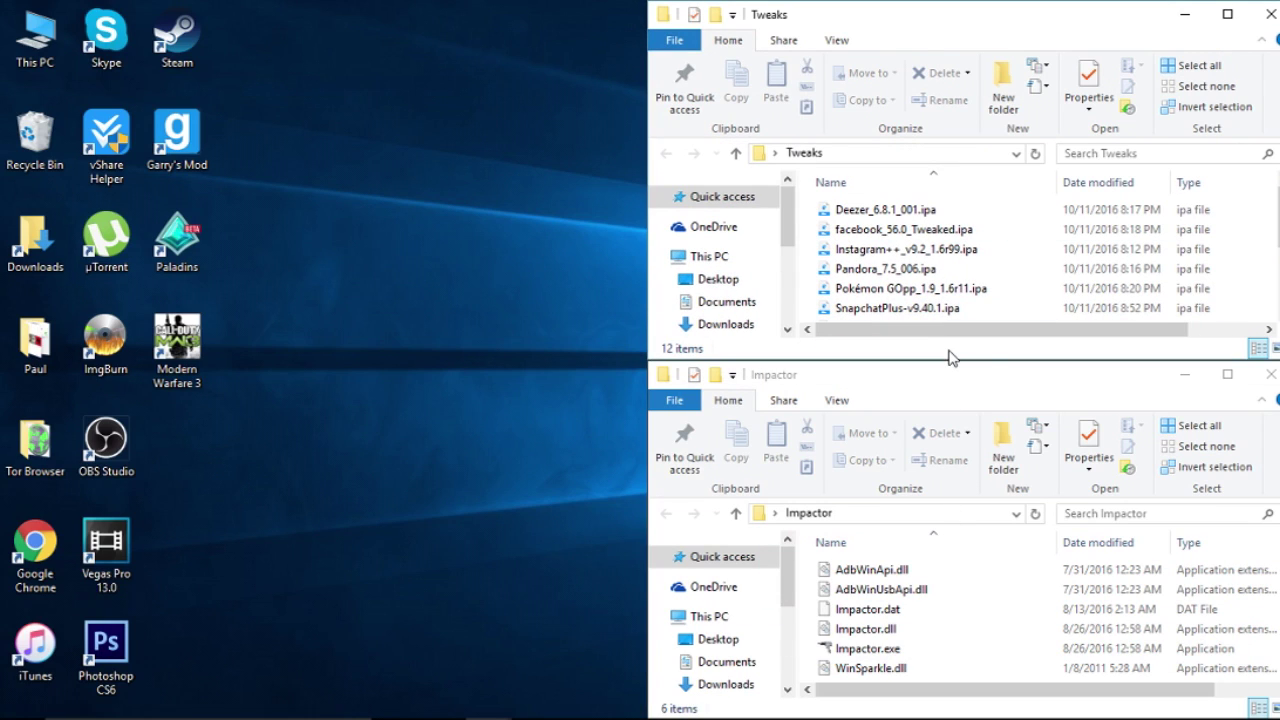
Launch Impactor.exe, close its folder, and arrange the Cydia Impactor window beside the half-screen Tweaks folder.
{"action": "double_click", "coordinate": [862, 650]}
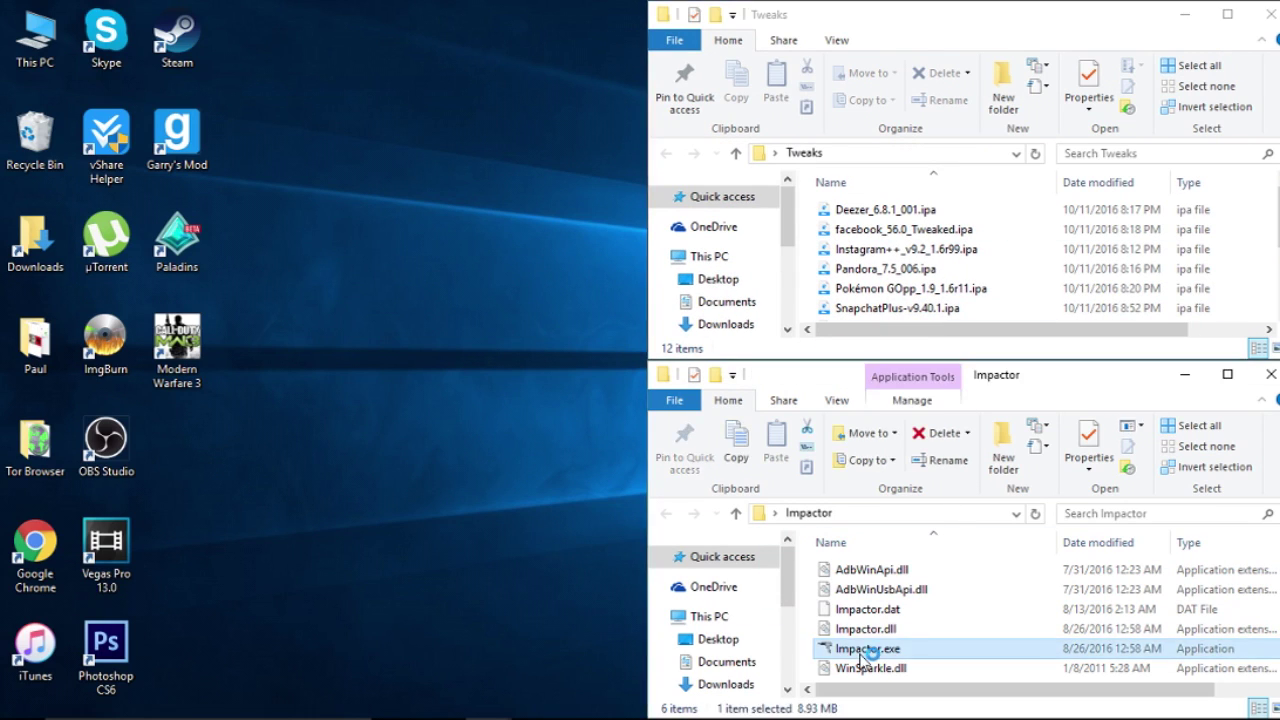
{"action": "left_click", "coordinate": [1268, 375]}
{"action": "left_click_drag", "start_coordinate": [800, 14], "coordinate": [1279, 370]}
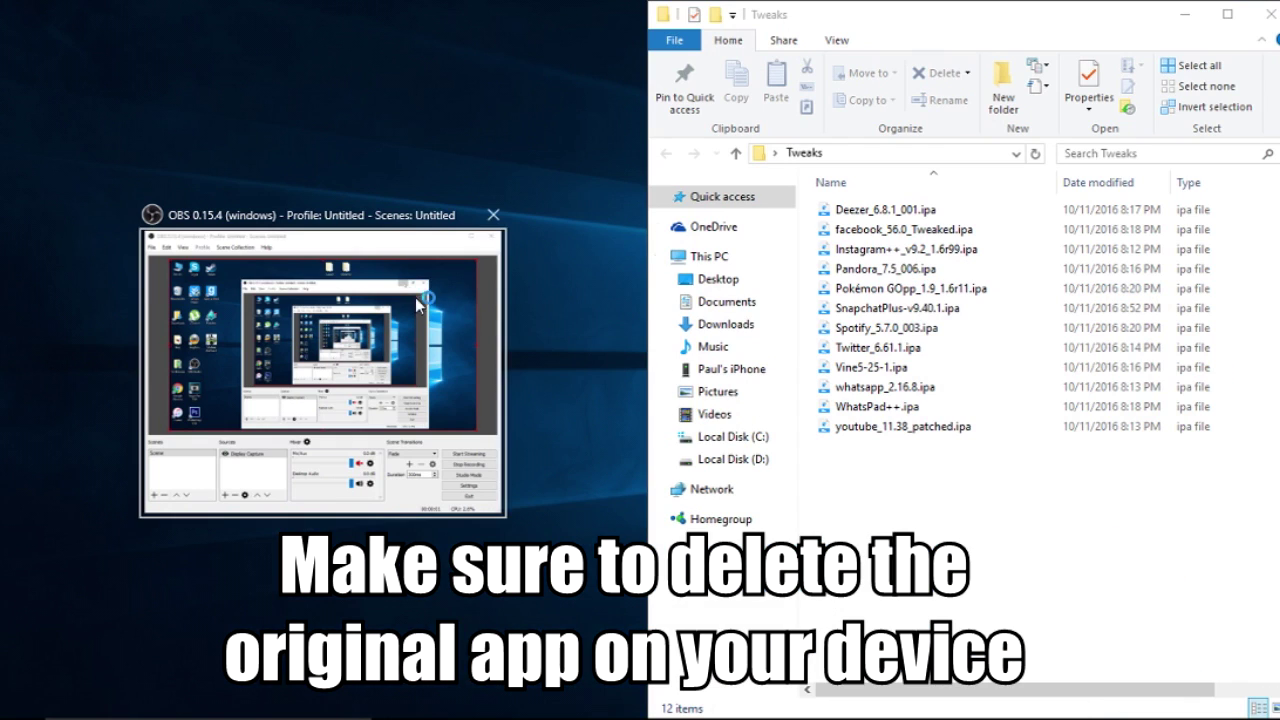
{"action": "left_click", "coordinate": [920, 512]}
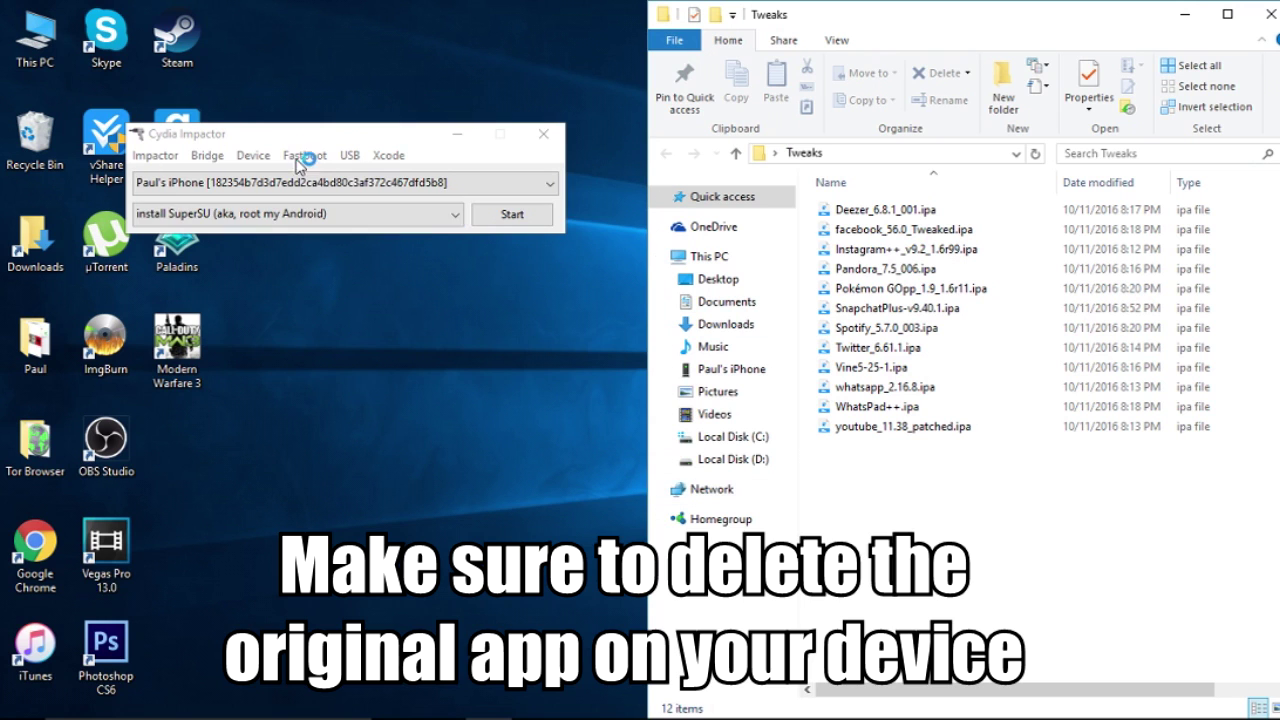
{"action": "left_click_drag", "start_coordinate": [300, 144], "coordinate": [379, 427]}
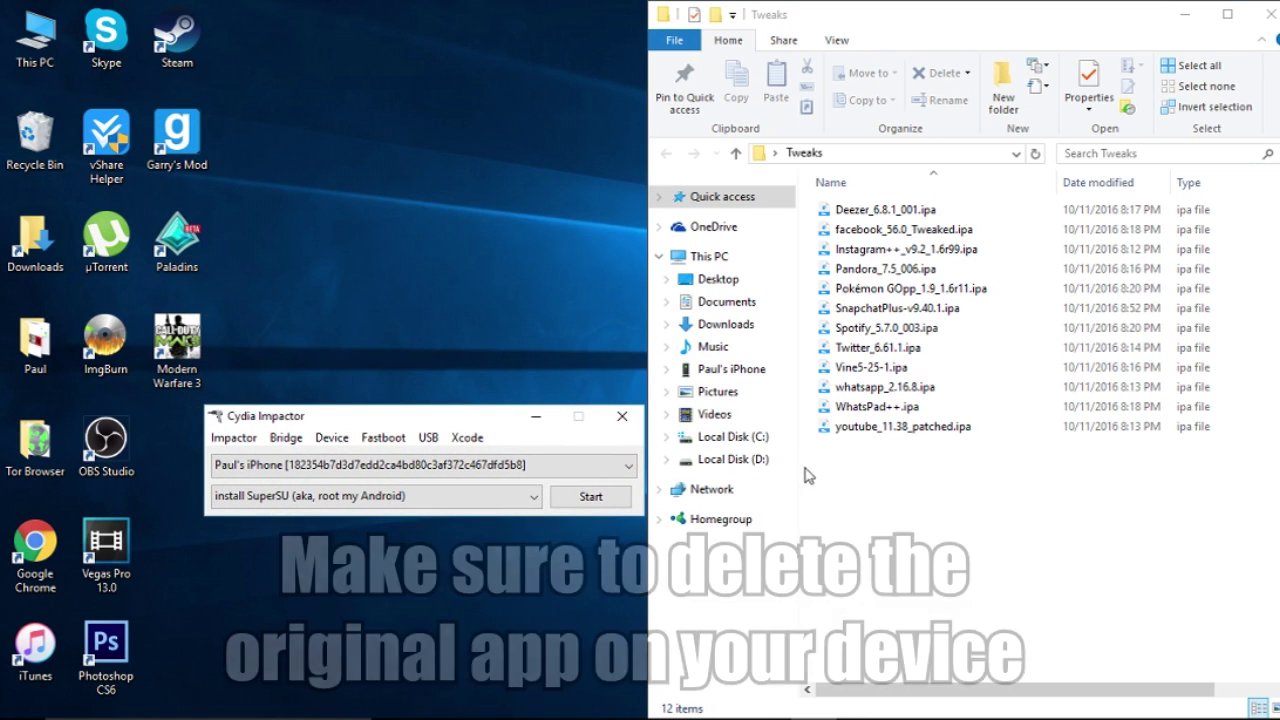
Install SnapchatPlus-v9.40.1.ipa on the connected iPhone, entering the Apple ID username and password and accepting the Apple Developer warning.
{"action": "left_click_drag", "start_coordinate": [870, 308], "coordinate": [558, 500]}
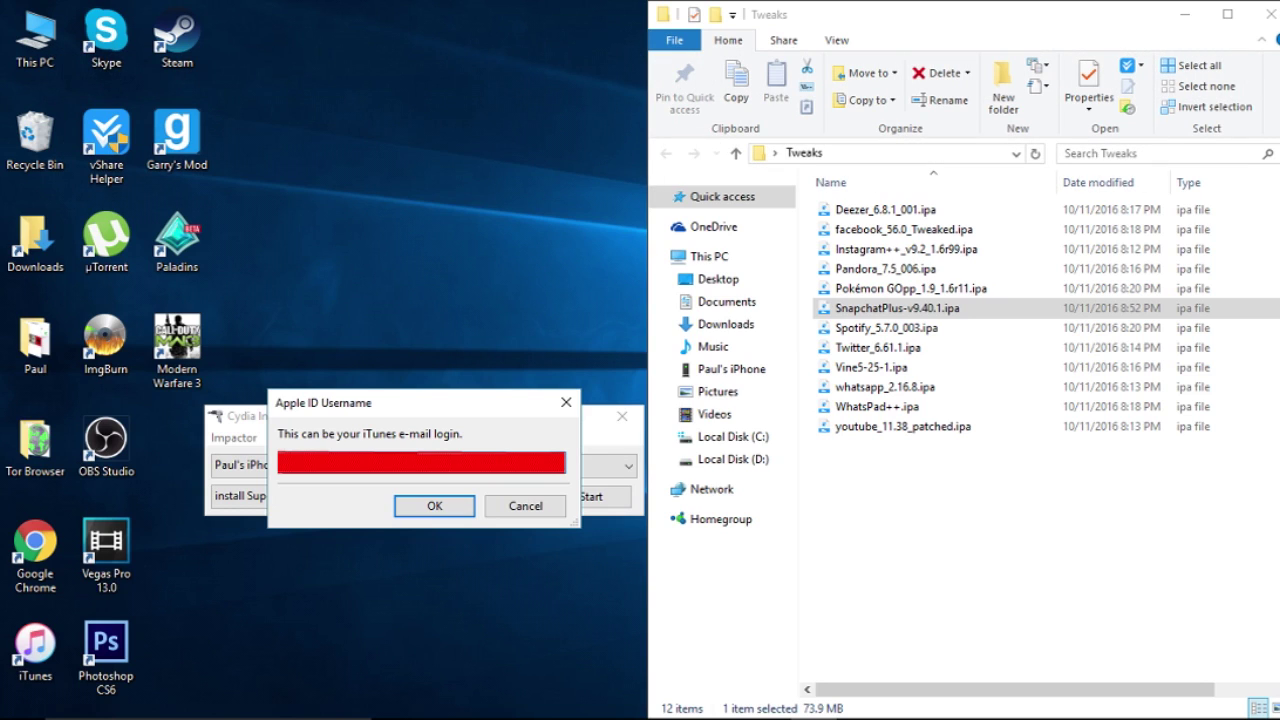
{"action": "key", "text": "Return"}
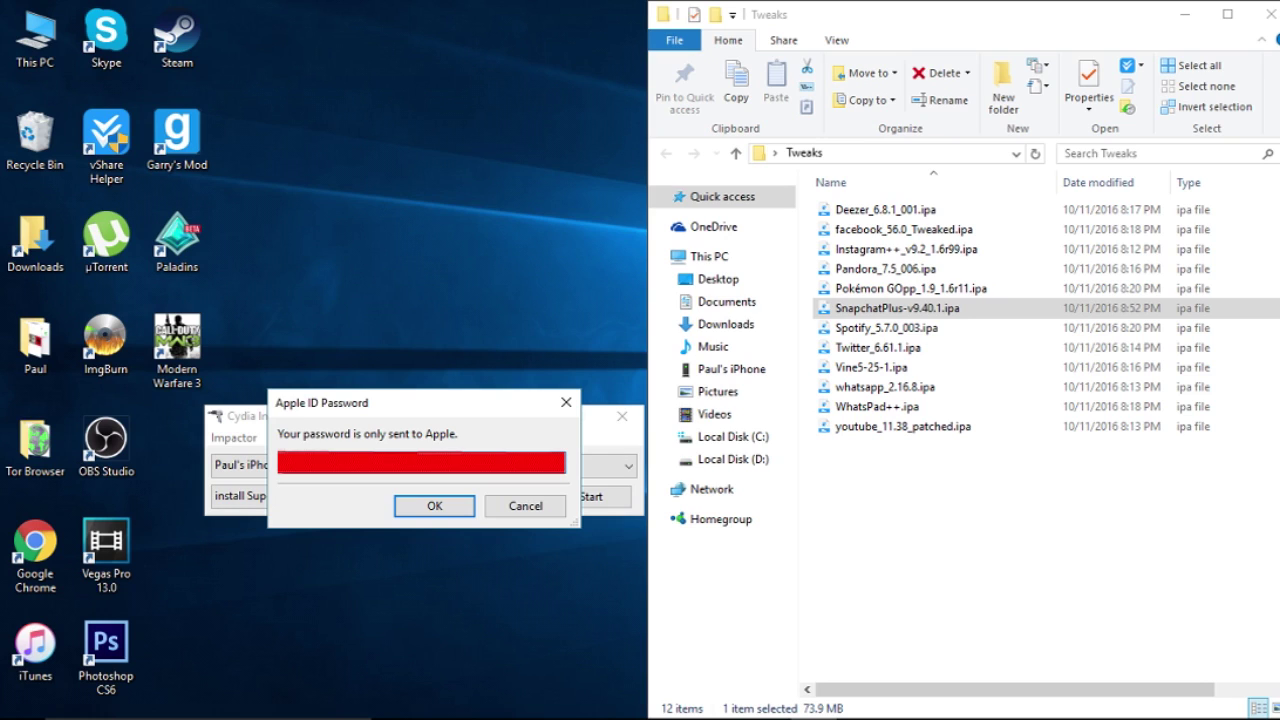
{"action": "key", "text": "Return"}
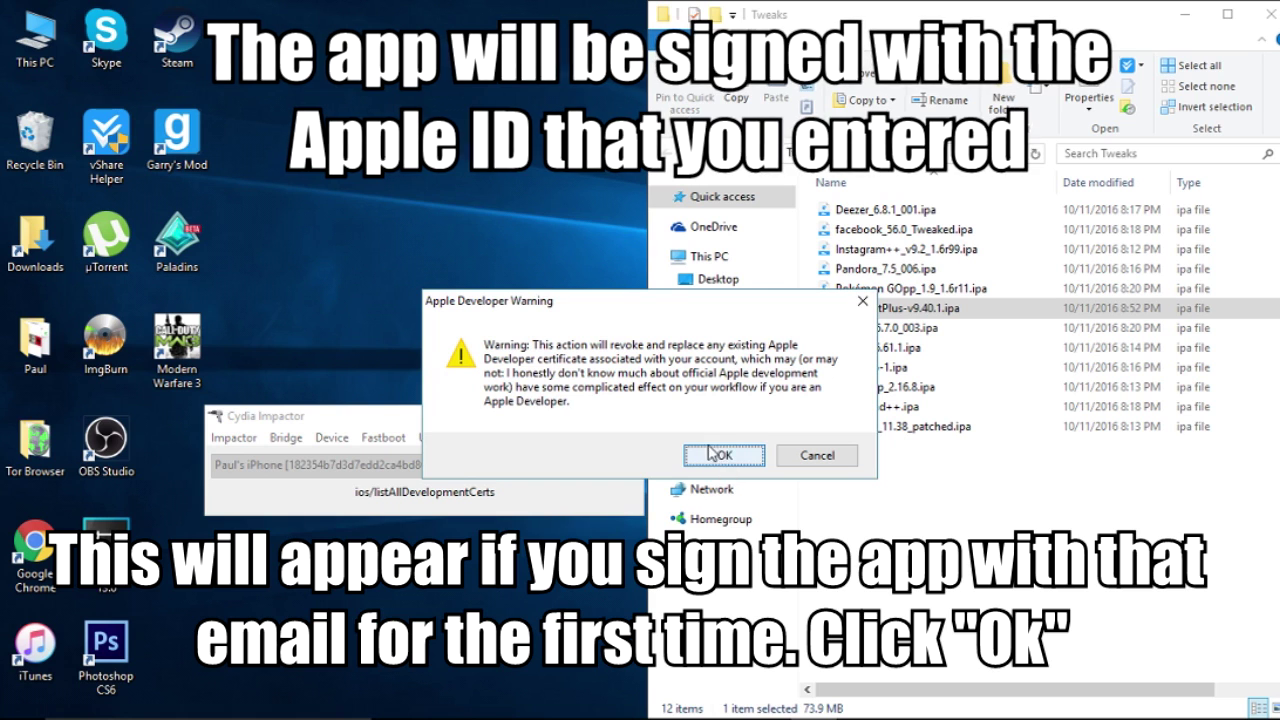
{"action": "left_click", "coordinate": [757, 461]}
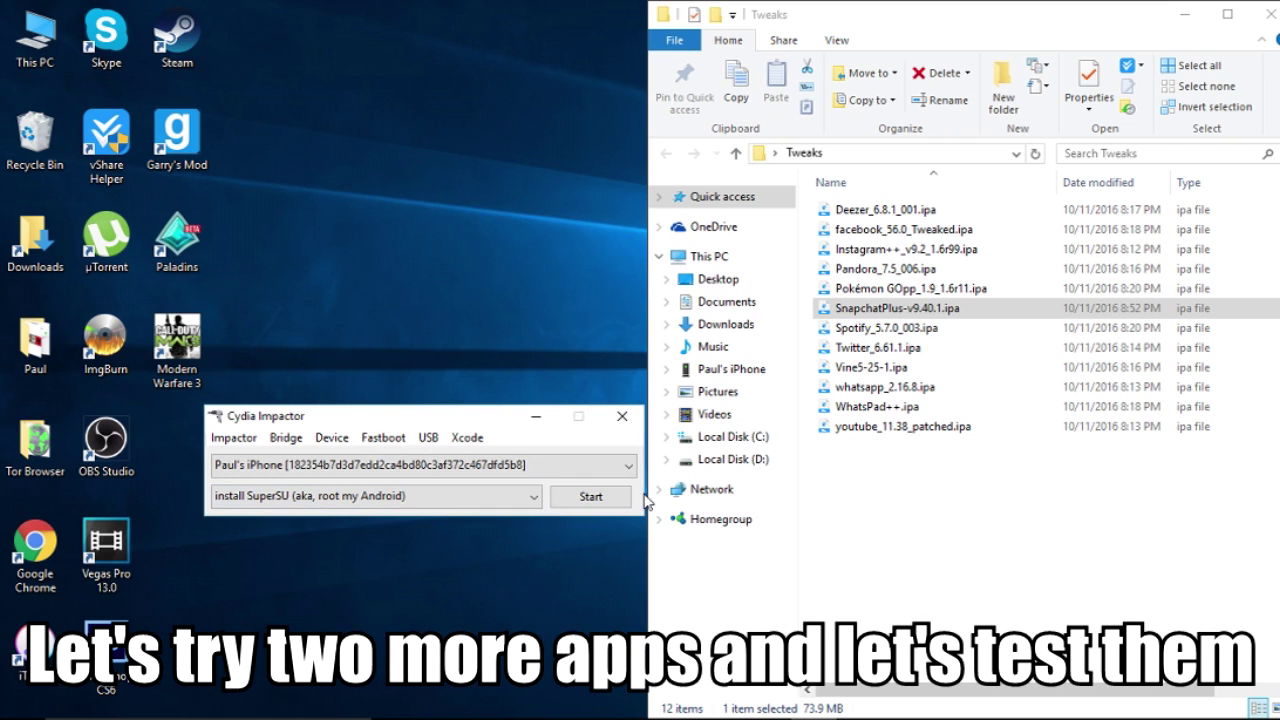
{"action": "left_click", "coordinate": [929, 512]}
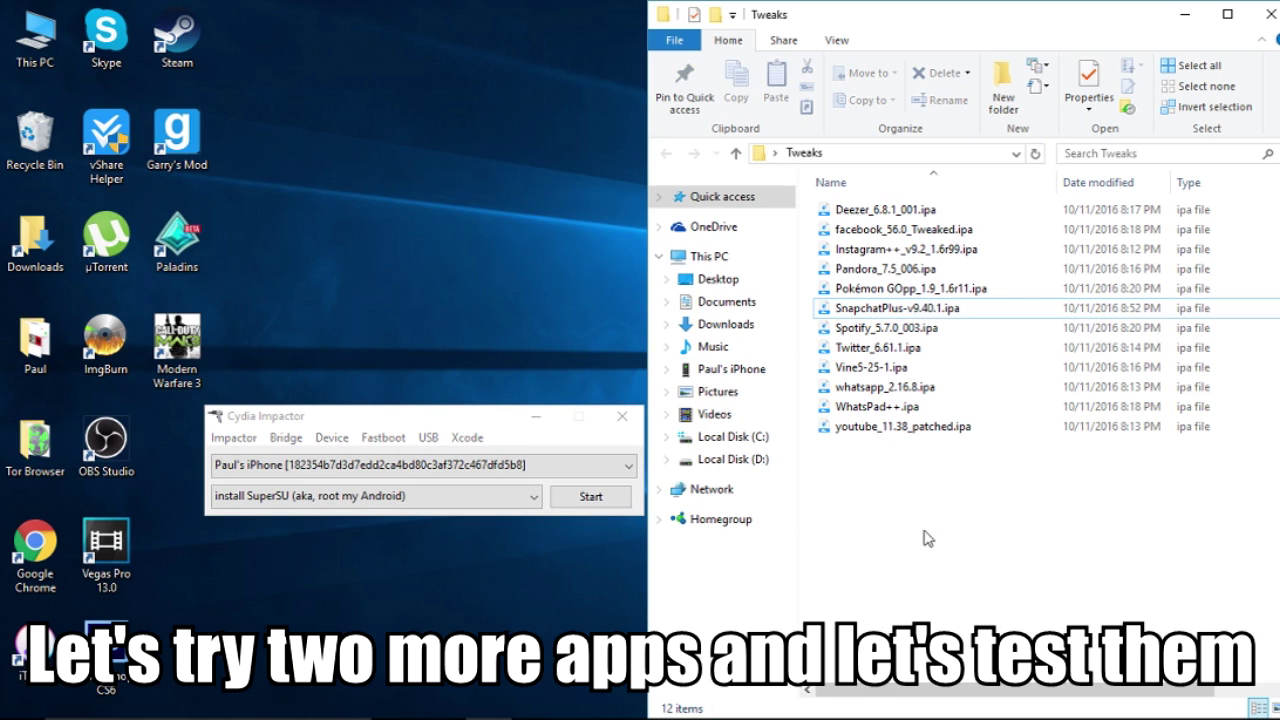
{"action": "left_click", "coordinate": [911, 433]}
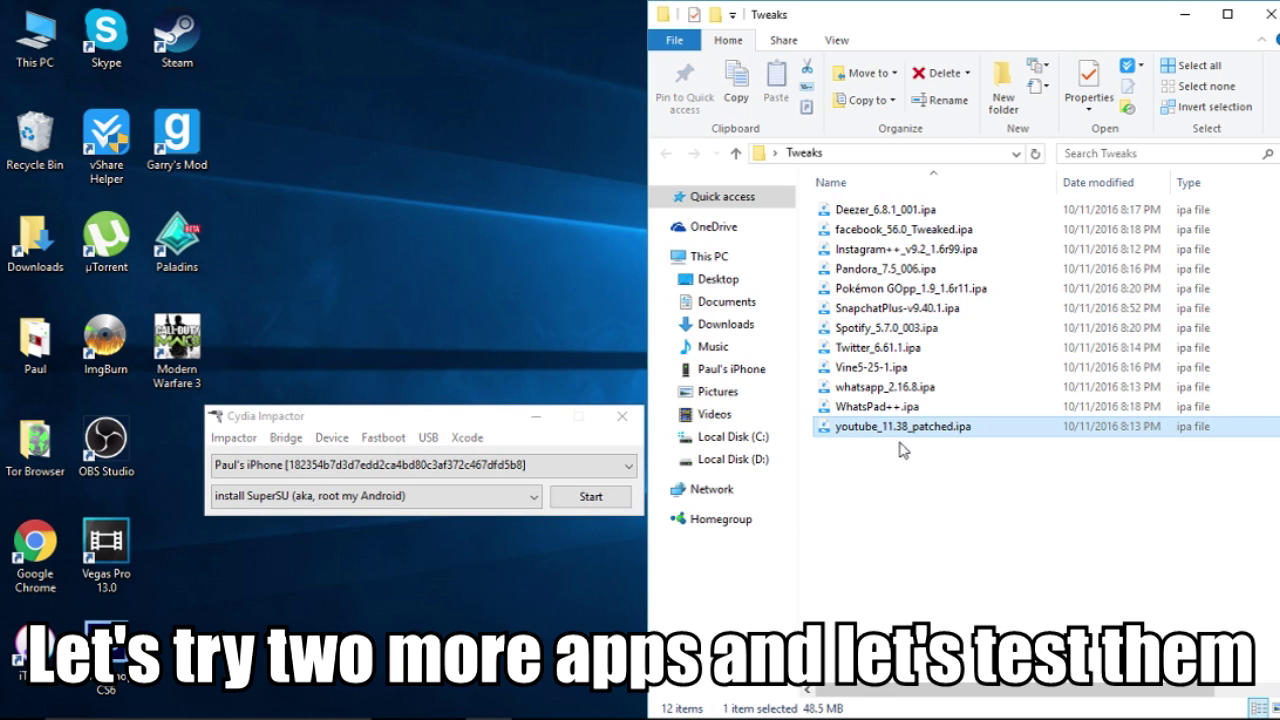
{"action": "left_click", "coordinate": [926, 506]}
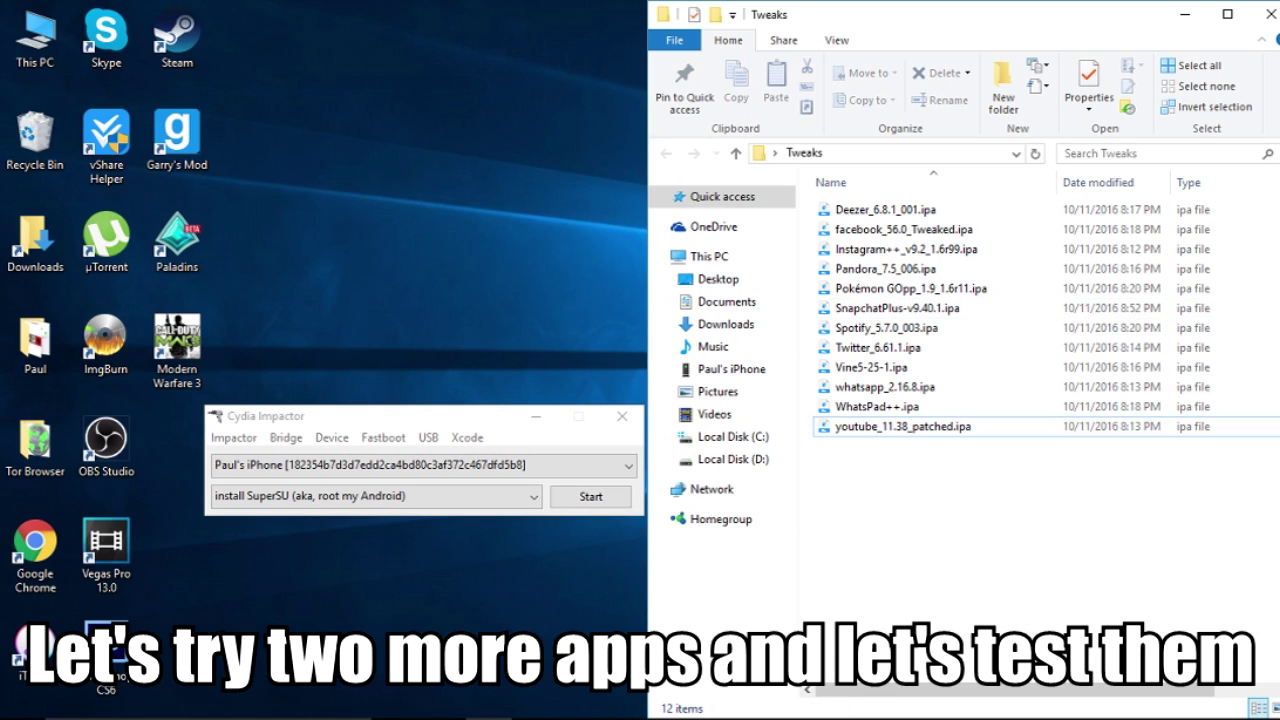
{"action": "left_click", "coordinate": [1095, 430]}
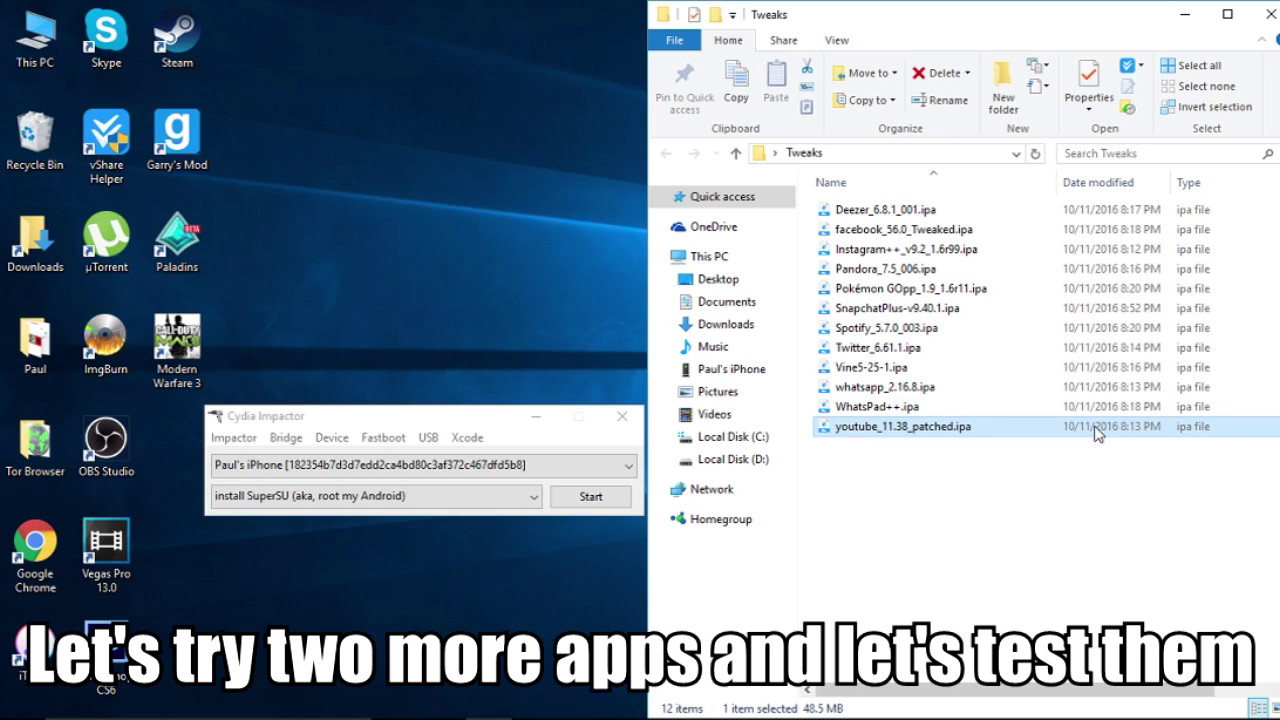
{"action": "left_click", "coordinate": [1090, 410]}
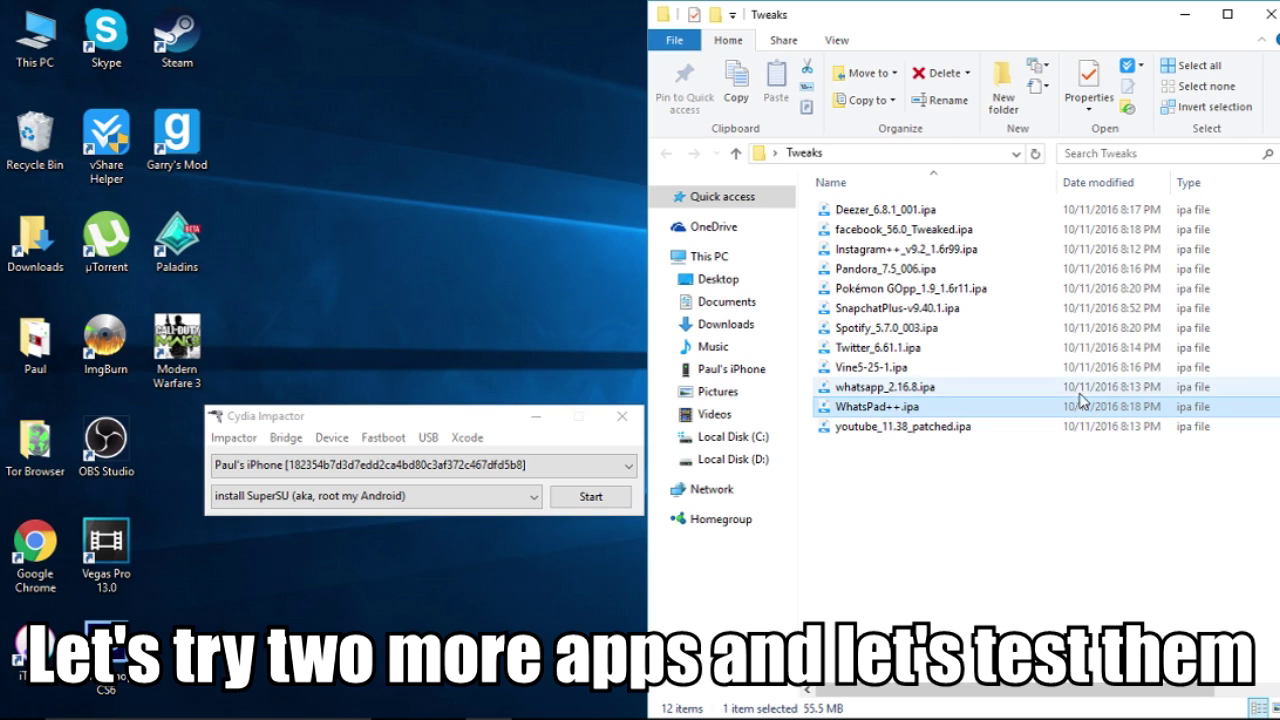
{"action": "left_click", "coordinate": [1079, 390]}
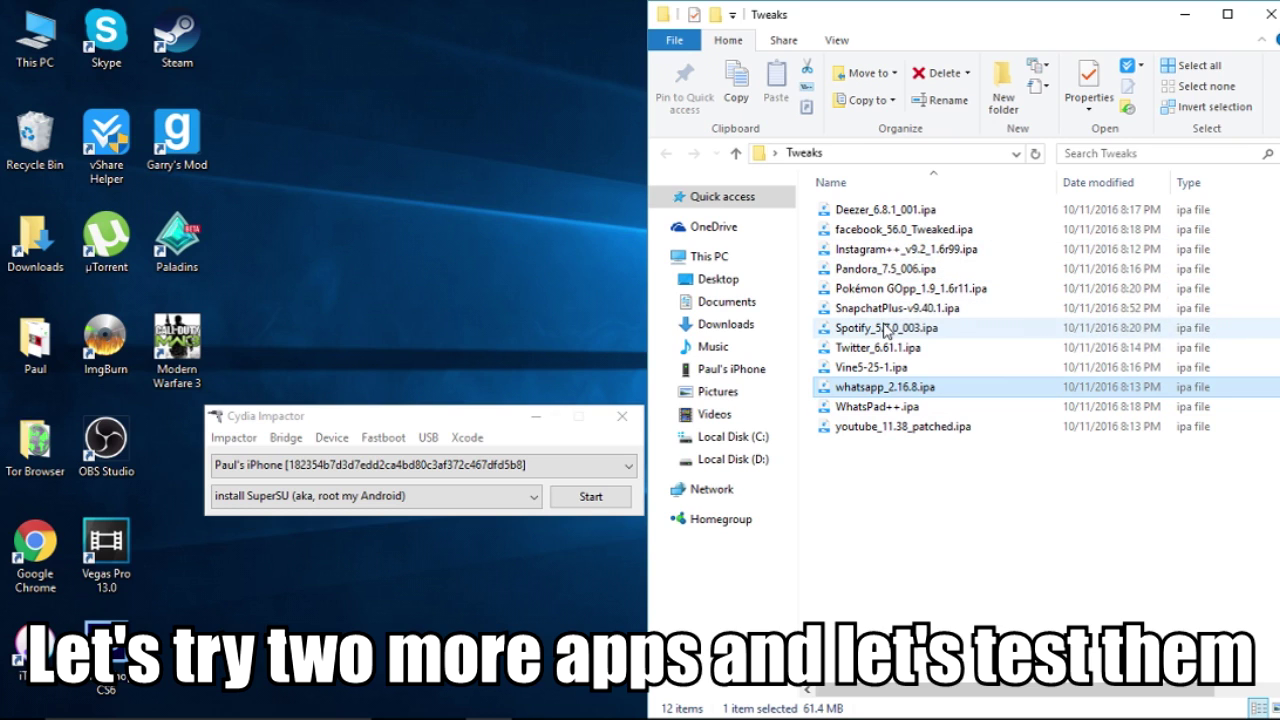
Install Spotify_5.7.0_003.ipa on the iPhone through Cydia Impactor, entering the Apple ID username and password.
{"action": "left_click", "coordinate": [914, 330]}
{"action": "left_click_drag", "start_coordinate": [914, 330], "coordinate": [503, 466]}
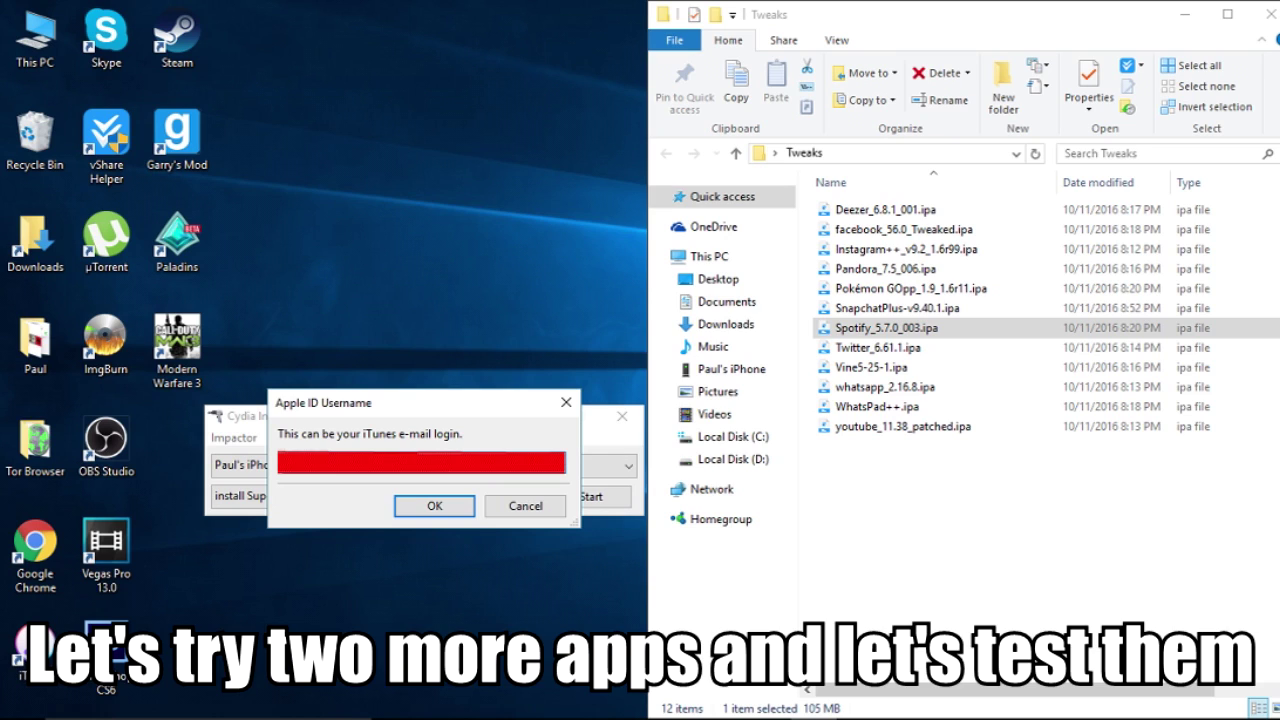
{"action": "key", "text": "Return"}
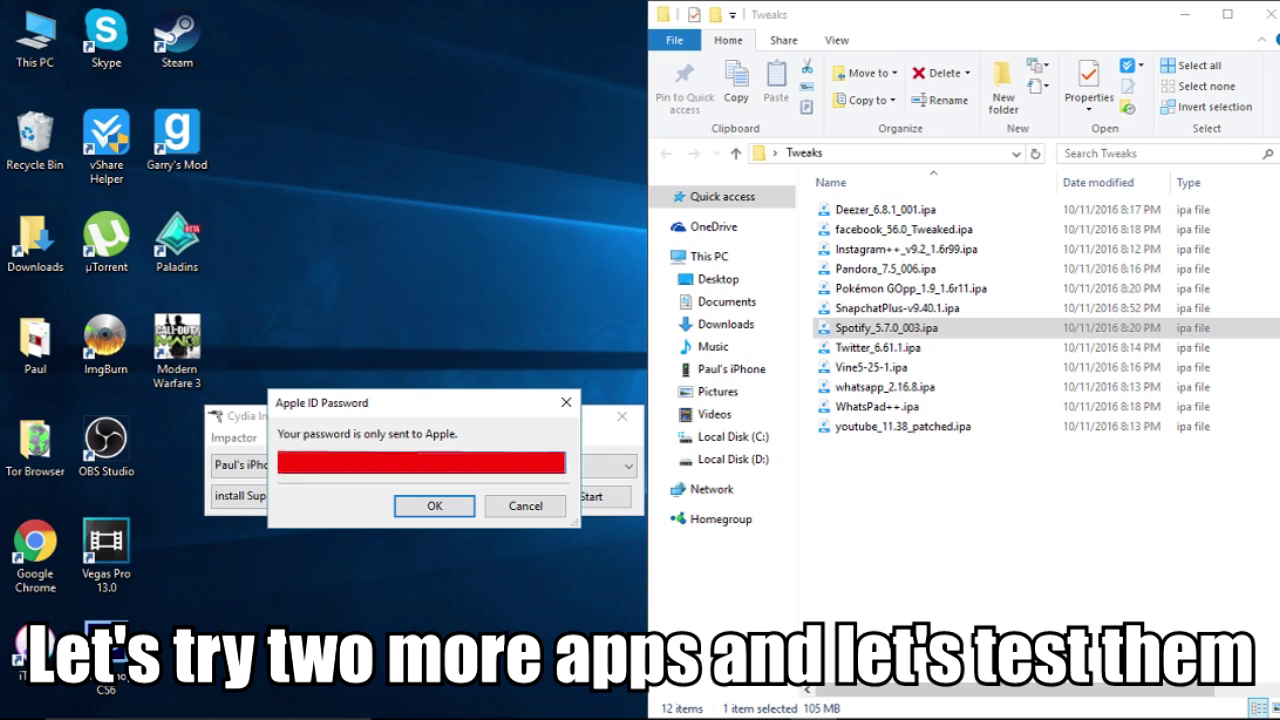
{"action": "key", "text": "Return"}
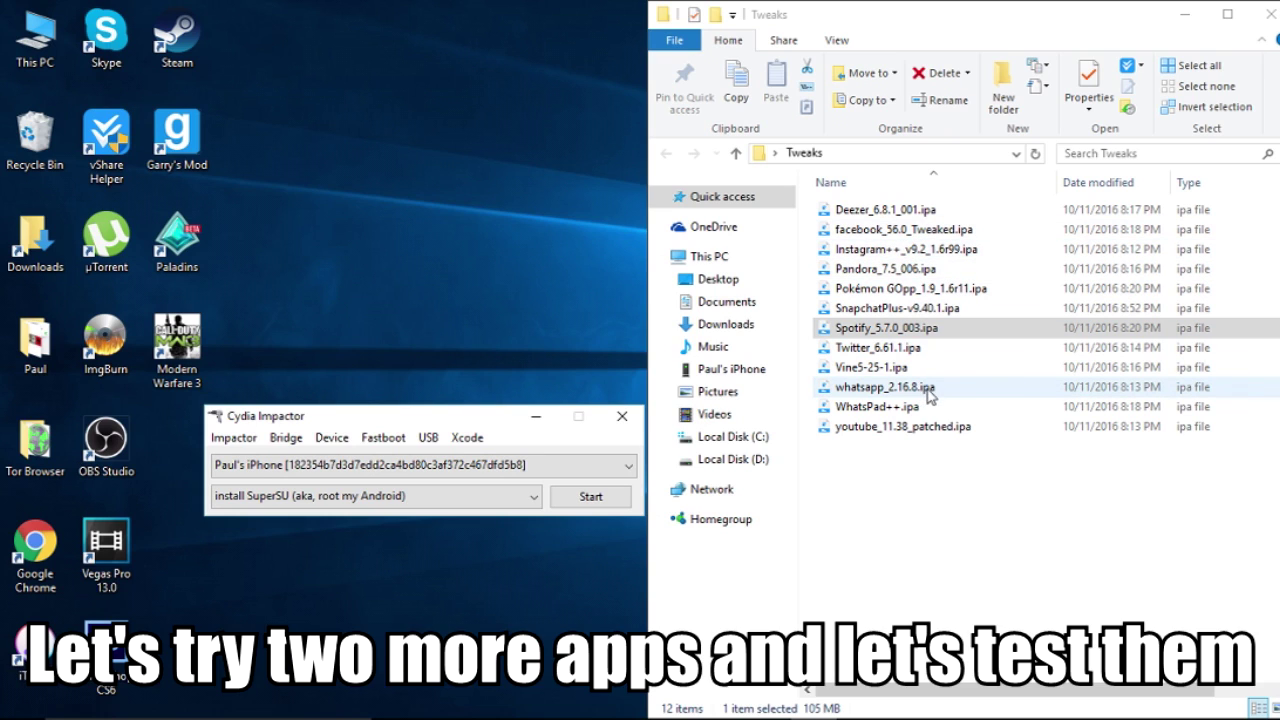
{"action": "left_click", "coordinate": [928, 350]}
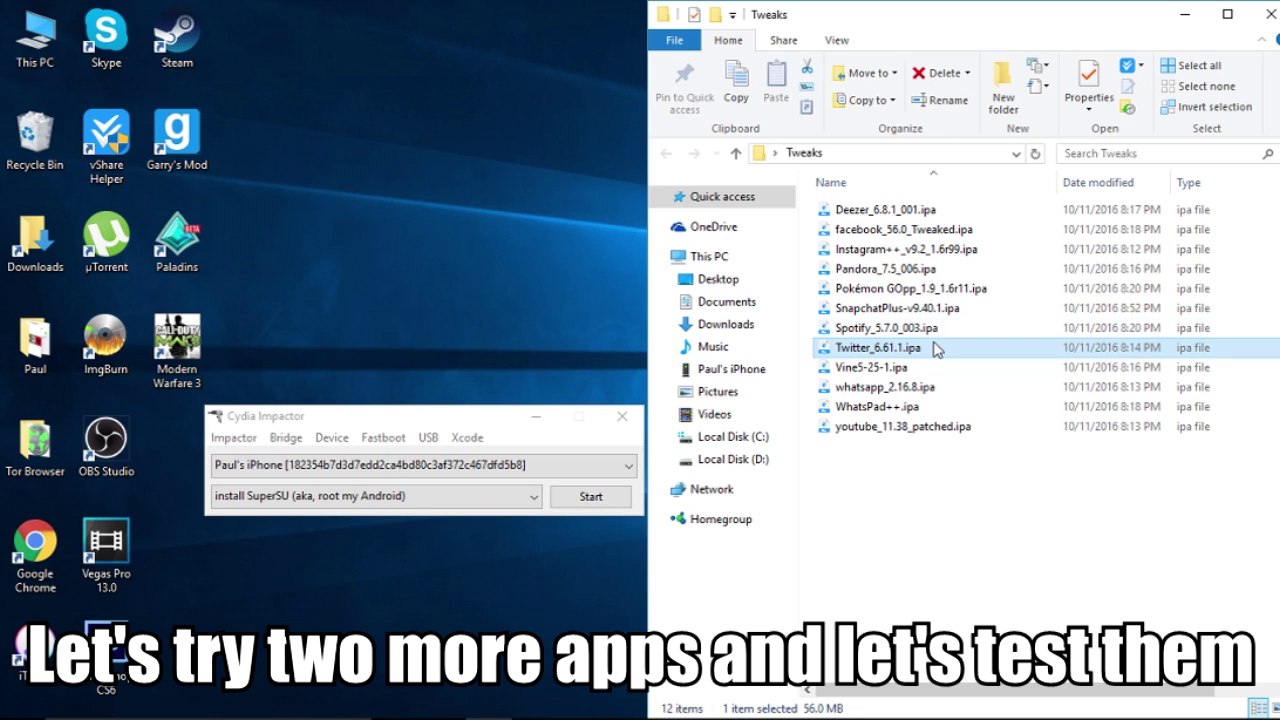
{"action": "left_click", "coordinate": [972, 511]}
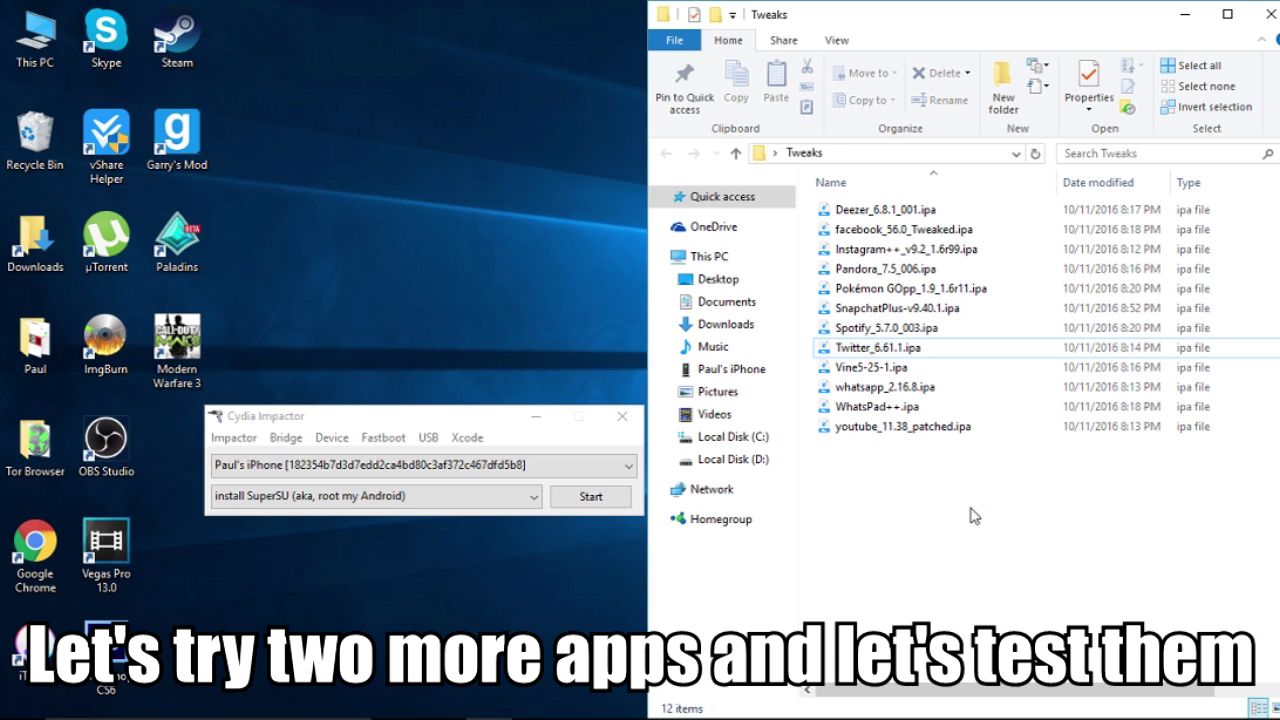
{"action": "left_click", "coordinate": [905, 428]}
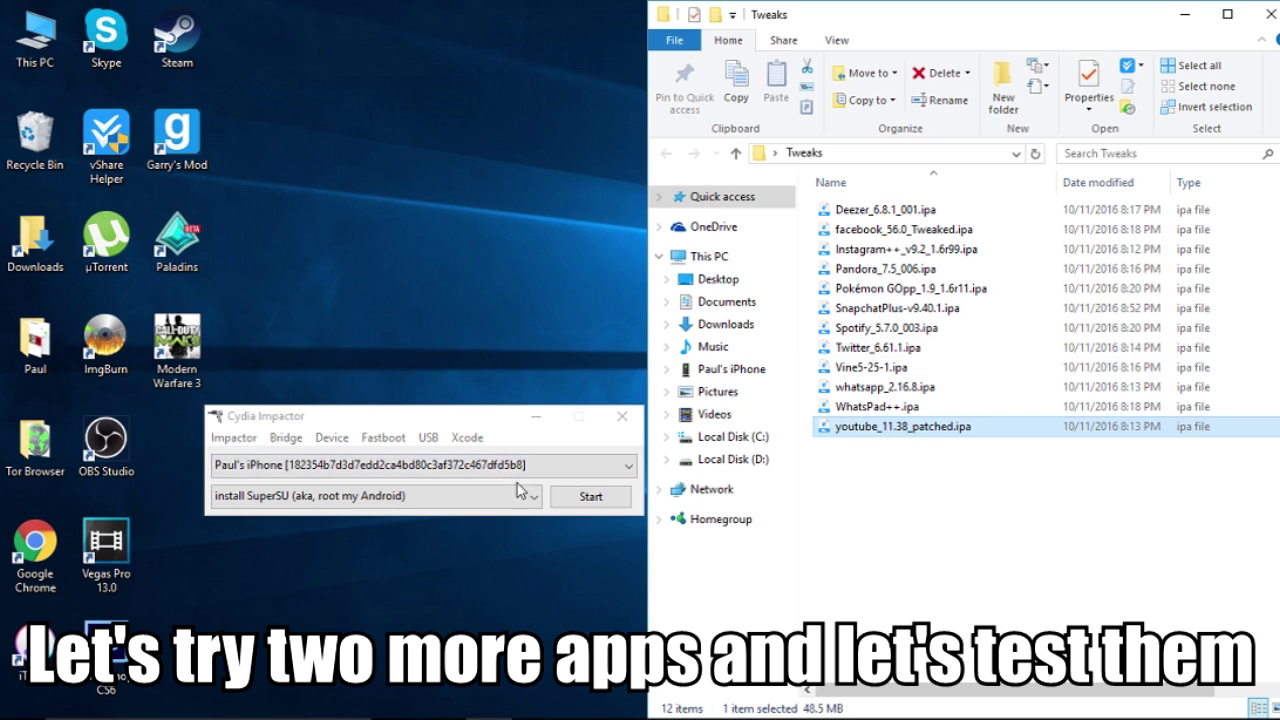
{"action": "left_click", "coordinate": [497, 440]}
{"action": "left_click", "coordinate": [866, 518]}
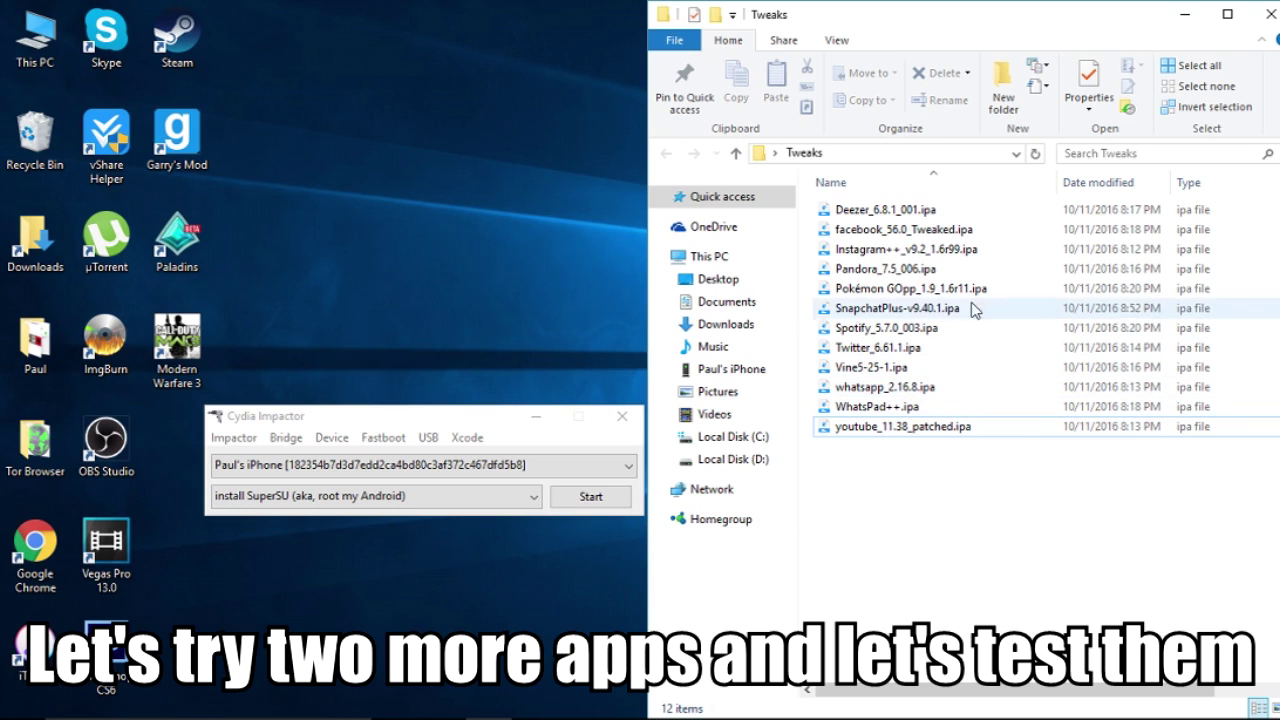
Install Instagram++_v9.2_1.6r99.ipa on the iPhone through Cydia Impactor, entering the Apple ID username and password.
{"action": "left_click_drag", "start_coordinate": [966, 210], "coordinate": [534, 467]}
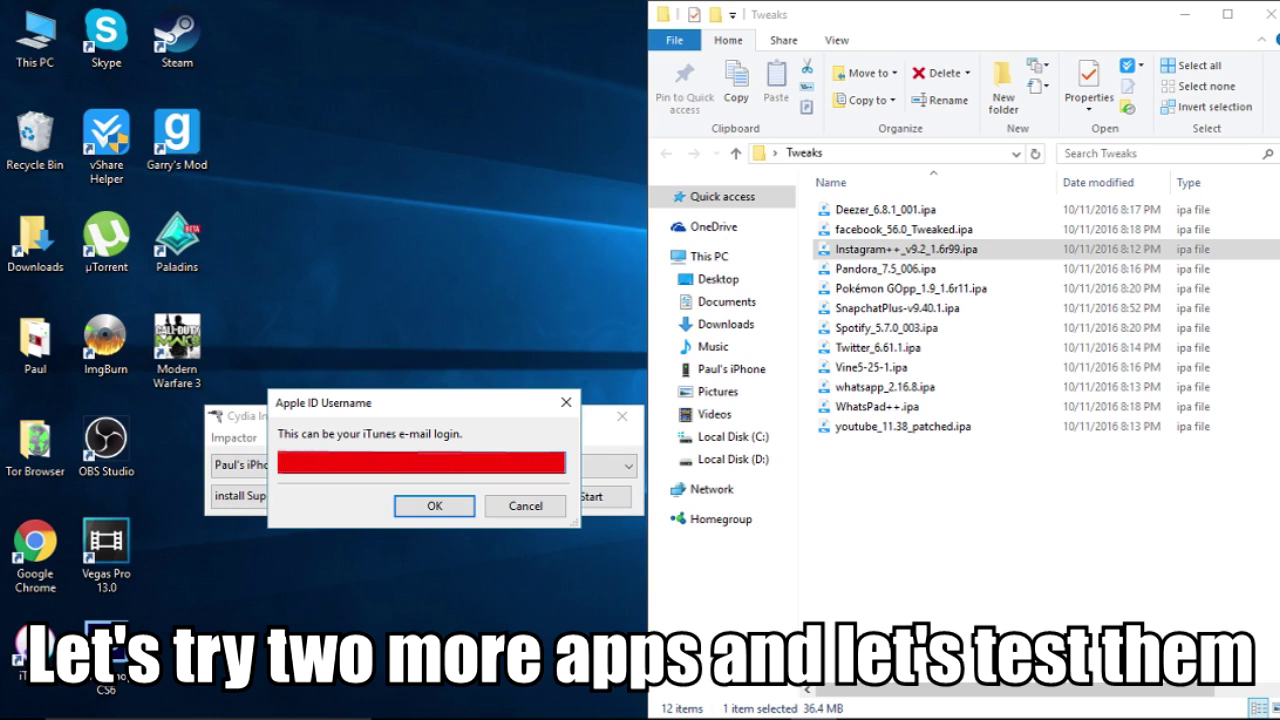
{"action": "key", "text": "Return"}
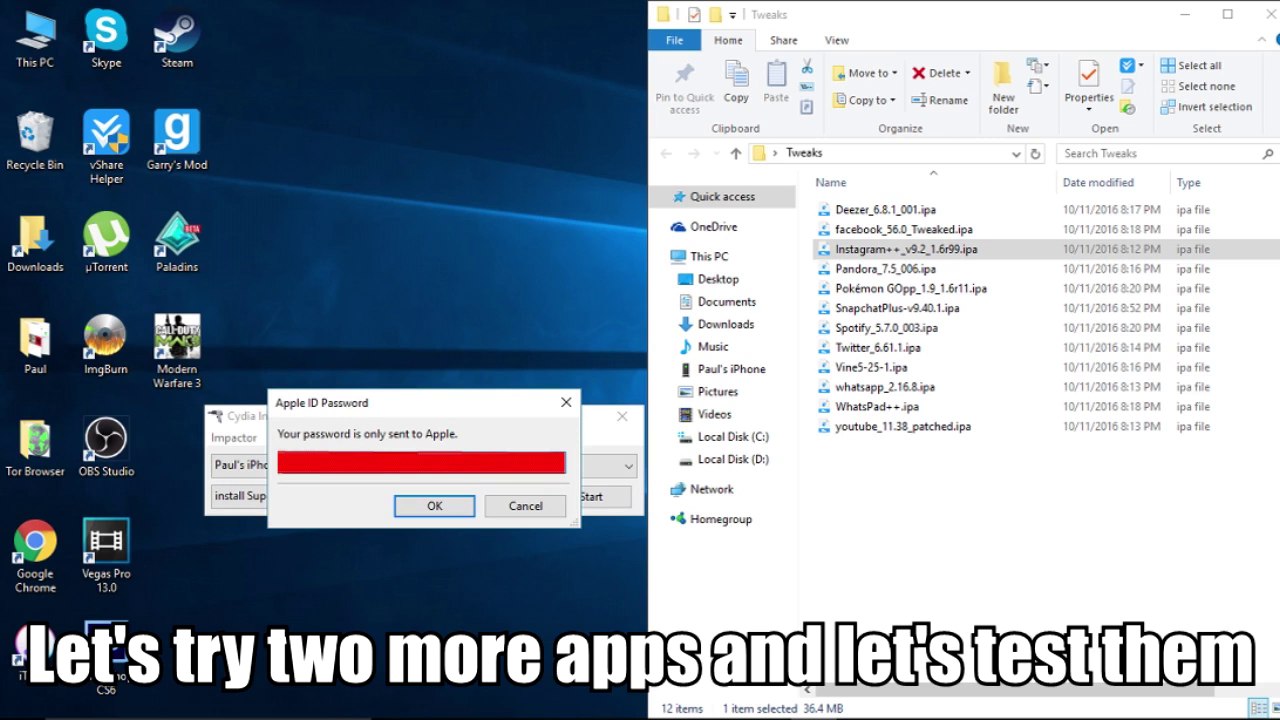
{"action": "key", "text": "Return"}
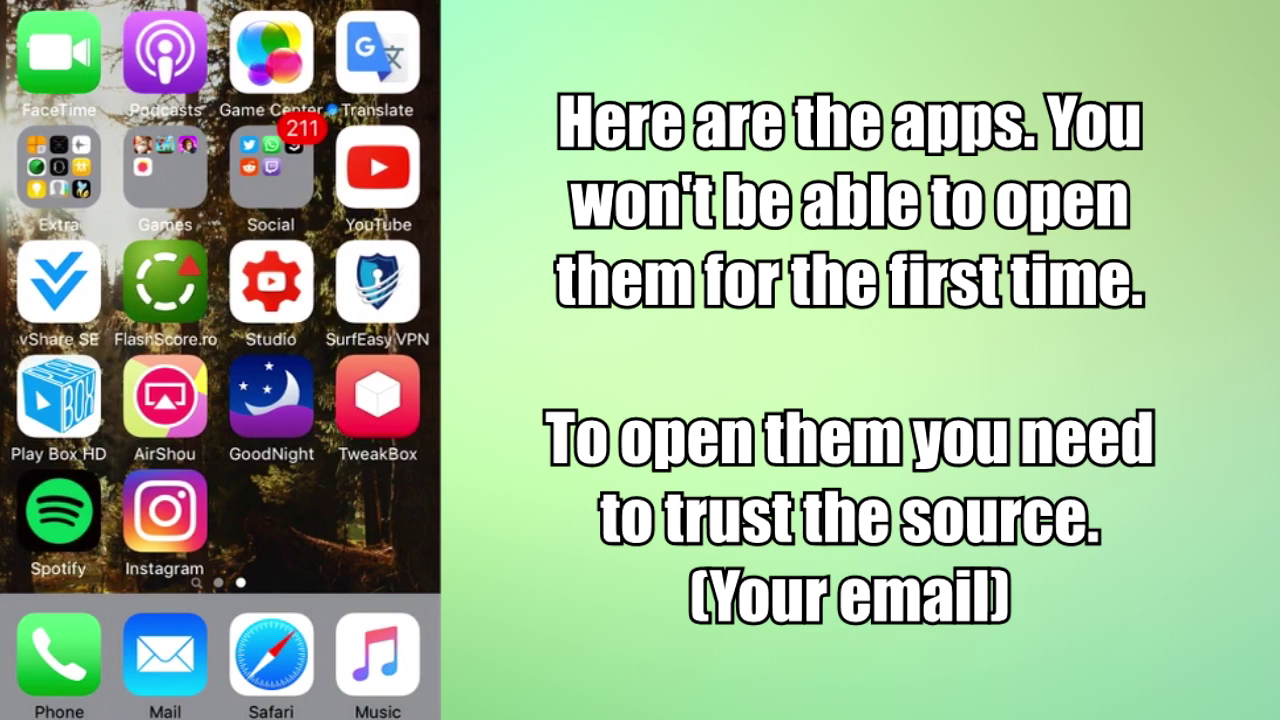
On the iPhone, go to the previous home screen page and open the app for trusting the installed apps' source.
{"action": "left_click_drag", "start_coordinate": [100, 300], "coordinate": [380, 300]}
{"action": "left_click", "coordinate": [62, 512]}
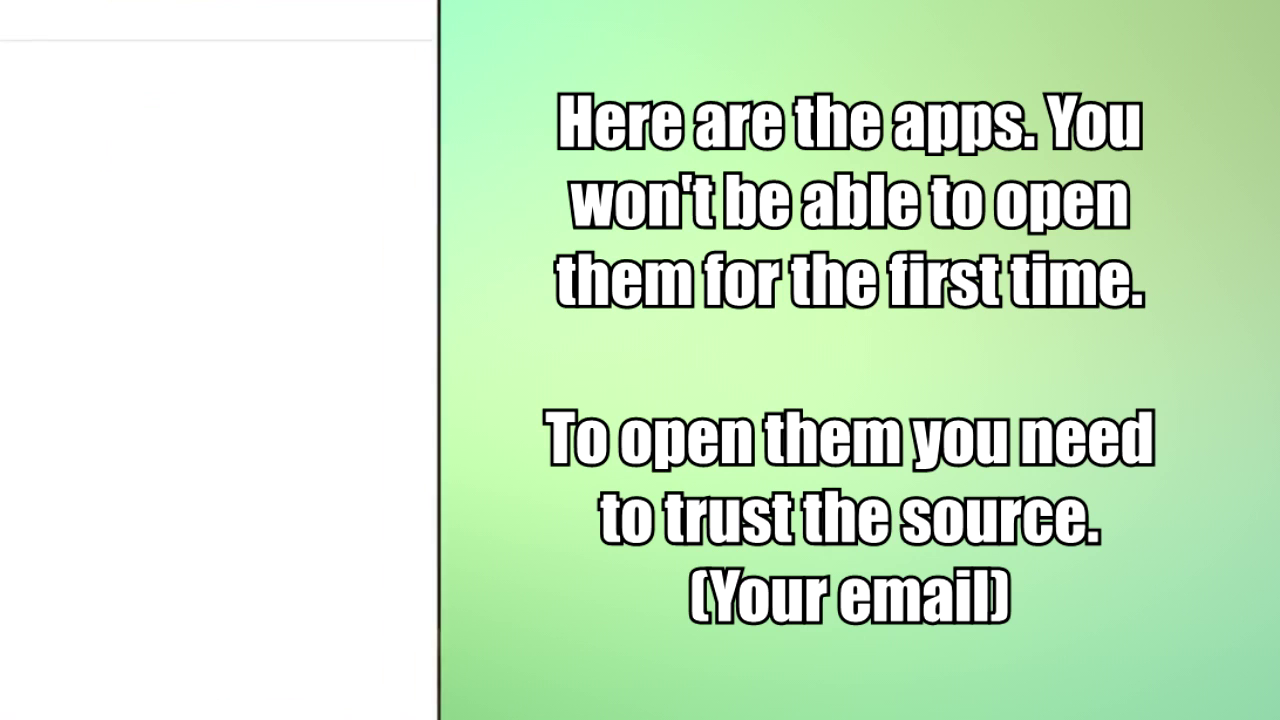